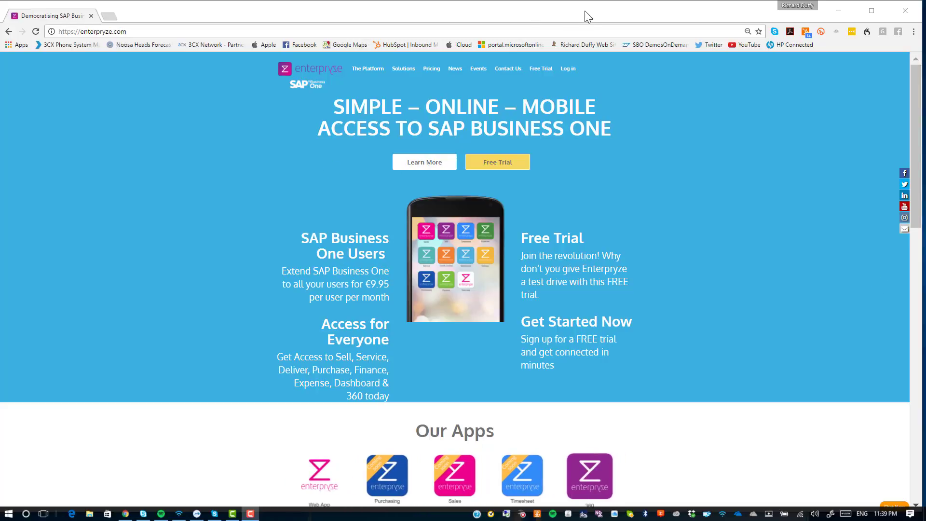
Go from the enterpryze.com home page to the Enterpryze Web sign-in page via Log in.
{"action": "left_click", "coordinate": [572, 71]}
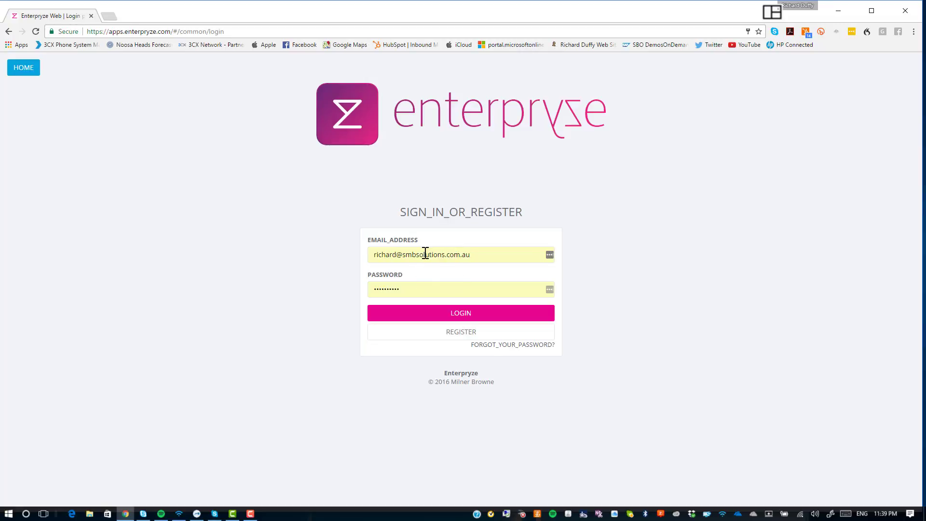
Put the cursor in the e-mail field of the loaded sign-in form.
{"action": "left_click", "coordinate": [426, 255]}
On the Register form, enter a new e-mail address, a password and organisation domain smbsandbox.com.au.
{"action": "left_click", "coordinate": [471, 332]}
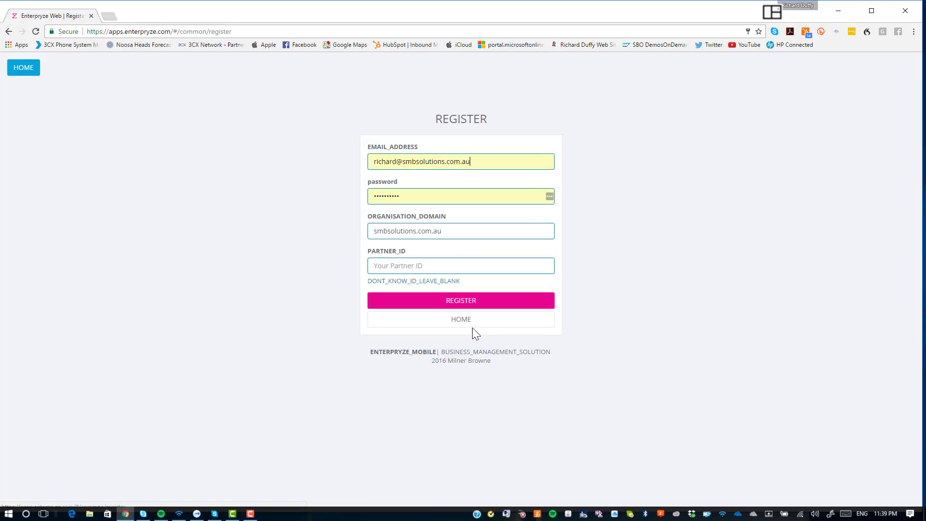
{"action": "left_click_drag", "start_coordinate": [467, 161], "coordinate": [311, 147]}
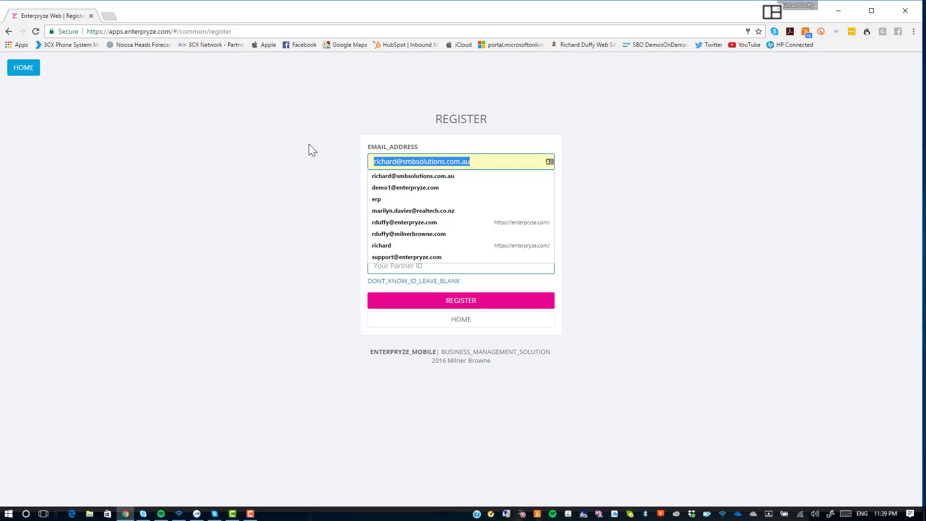
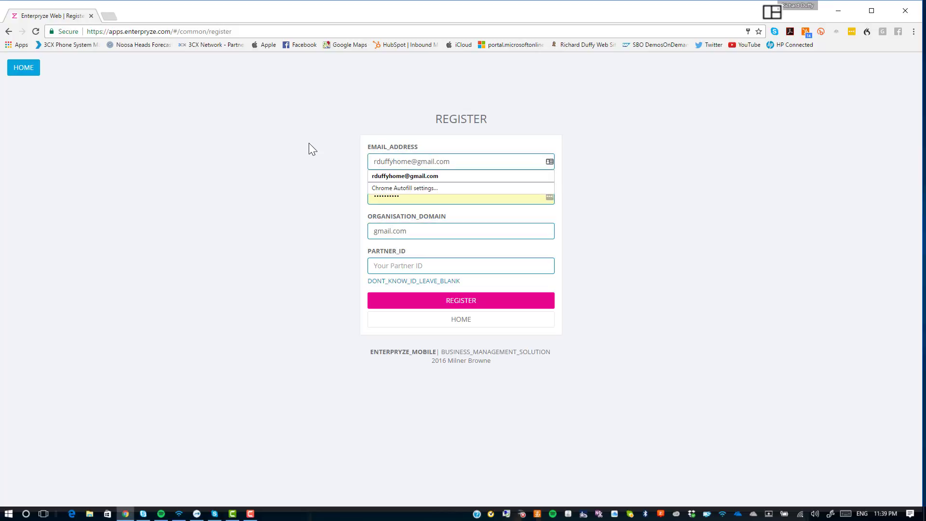
{"action": "key", "text": "Tab"}
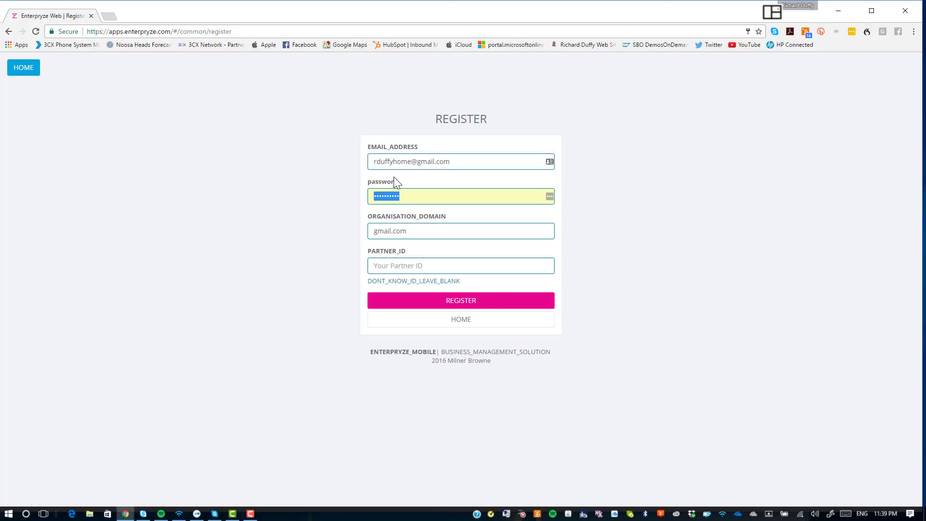
{"action": "type", "text": "p"}
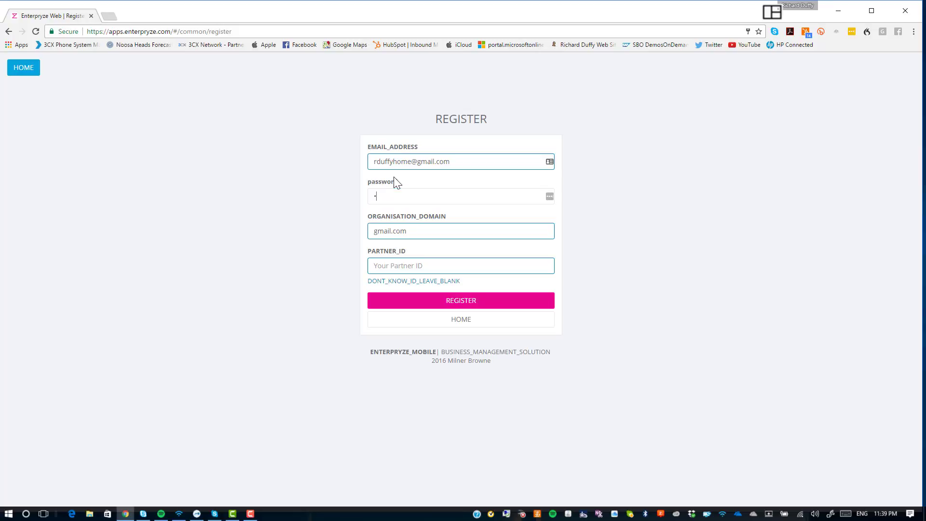
{"action": "type", "text": "••••••••"}
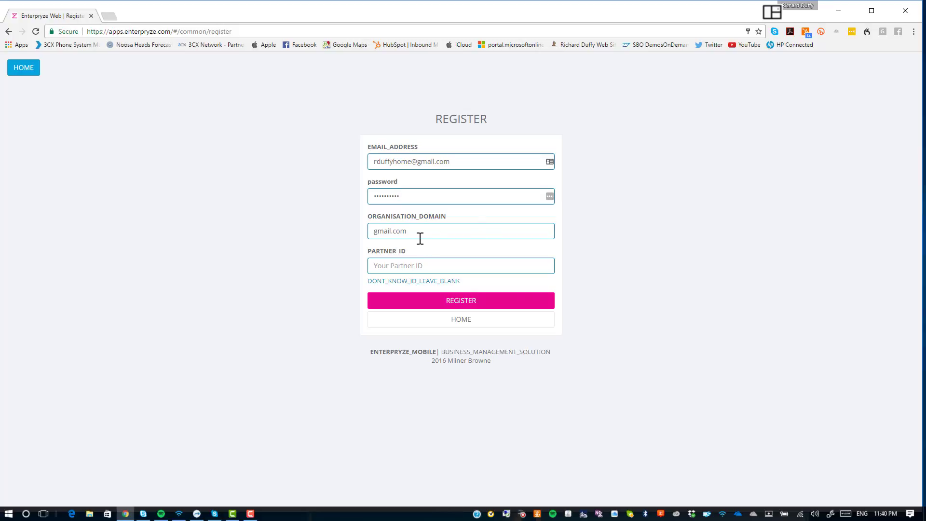
{"action": "left_click_drag", "start_coordinate": [411, 231], "coordinate": [349, 234]}
{"action": "type", "text": "sm"}
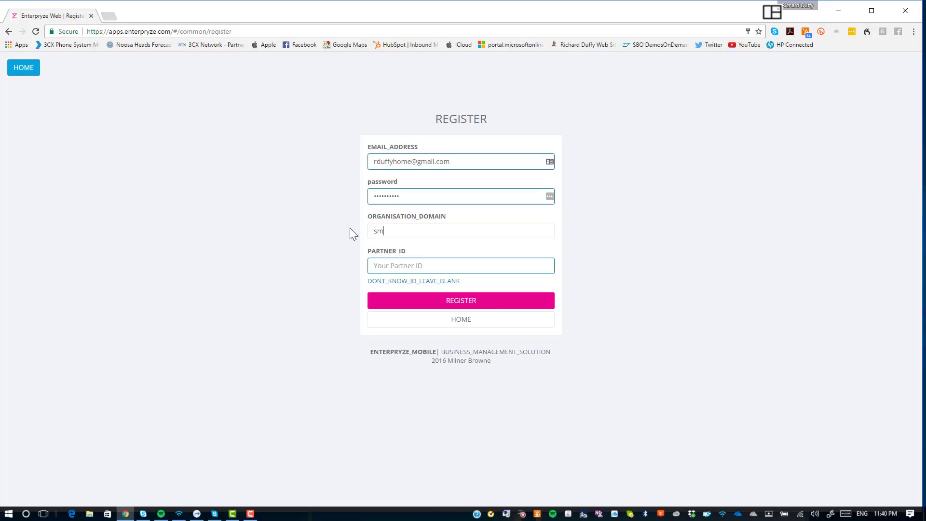
{"action": "type", "text": "bsandb"}
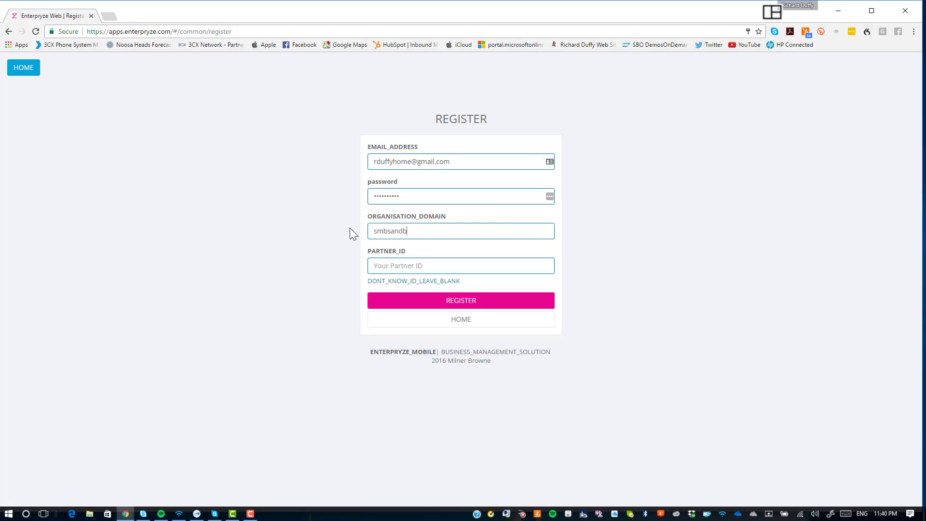
{"action": "type", "text": "ox.com.au"}
{"action": "left_click", "coordinate": [451, 302]}
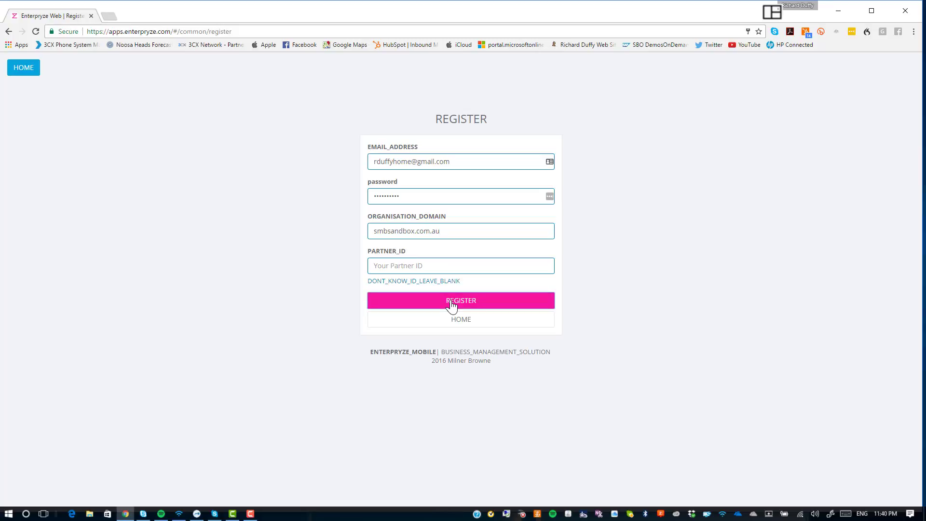
Submit the registration and save the new password in the browser.
{"action": "left_click", "coordinate": [451, 304]}
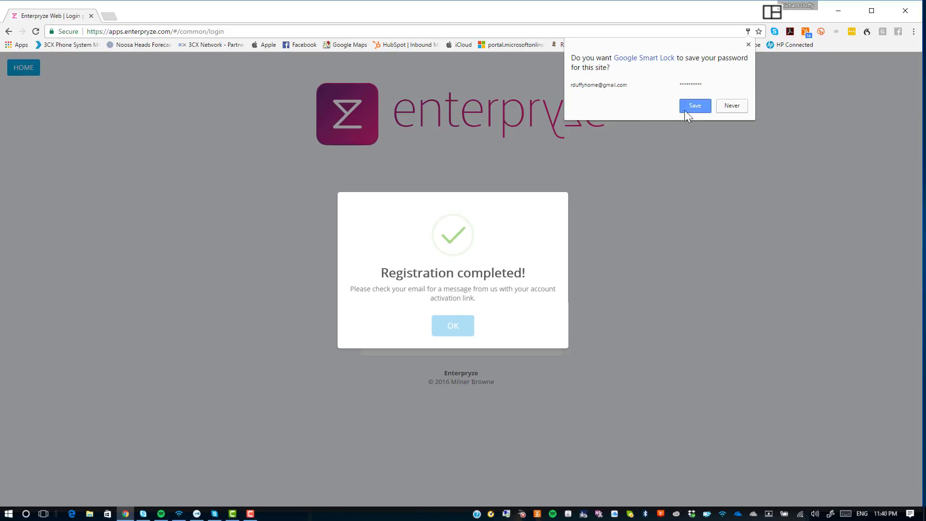
{"action": "left_click", "coordinate": [695, 105]}
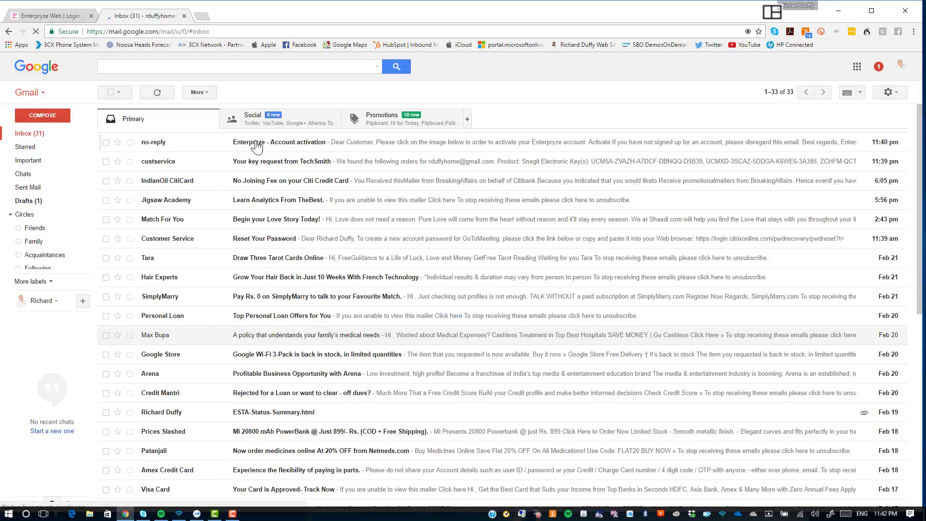
Open the 'Enterpryze - Account activation' email and click Activate.
{"action": "left_click", "coordinate": [256, 145]}
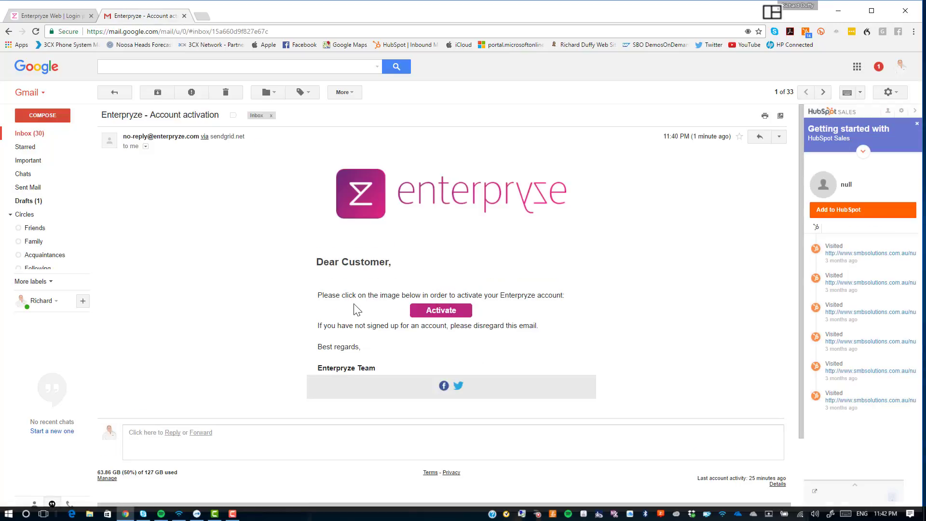
{"action": "left_click", "coordinate": [444, 315]}
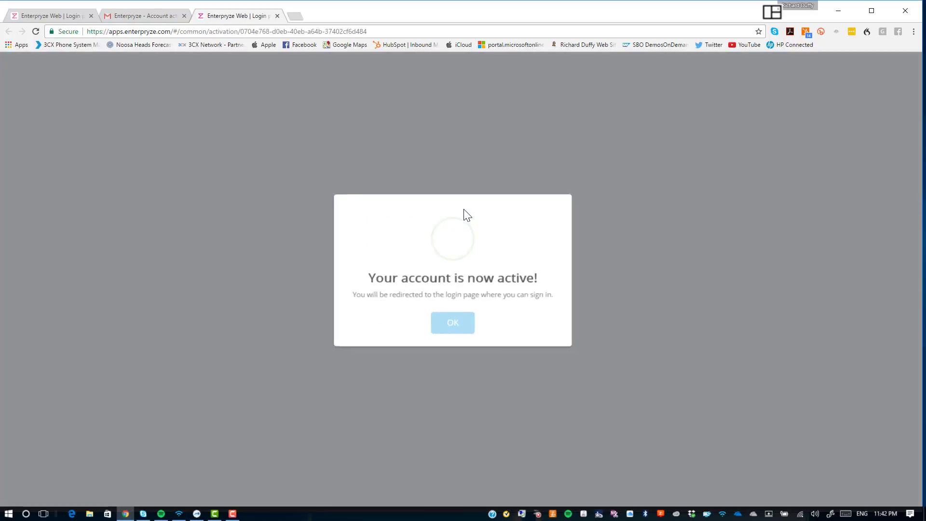
Dismiss the account-active message and log in with the autofilled credentials.
{"action": "left_click", "coordinate": [454, 322]}
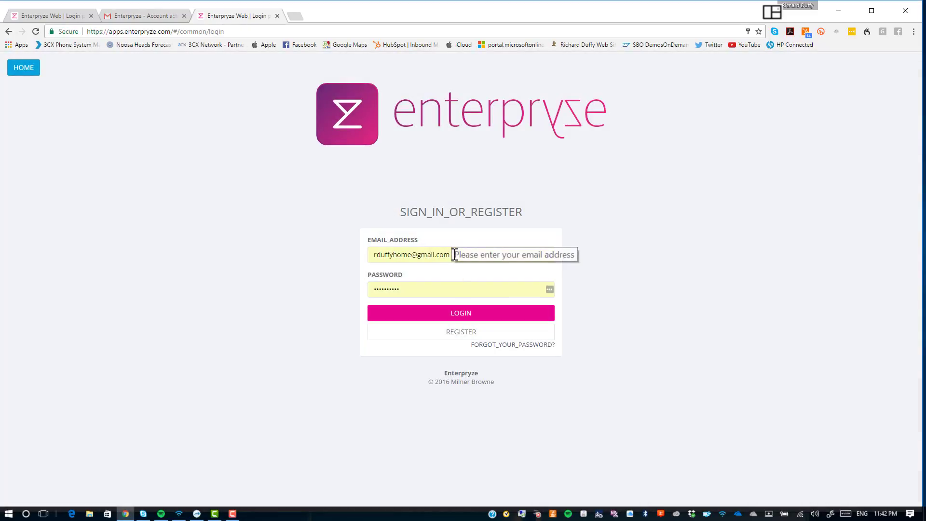
{"action": "left_click", "coordinate": [467, 315]}
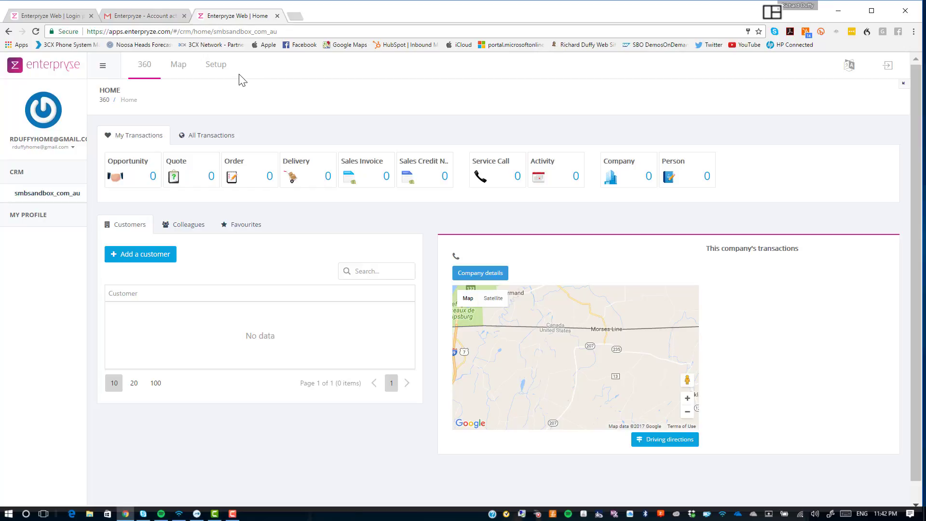
Download EnterpryzeDataServiceSetup.exe for version 9.1 PL 05 from Setup > Integration into Downloads.
{"action": "left_click", "coordinate": [217, 70]}
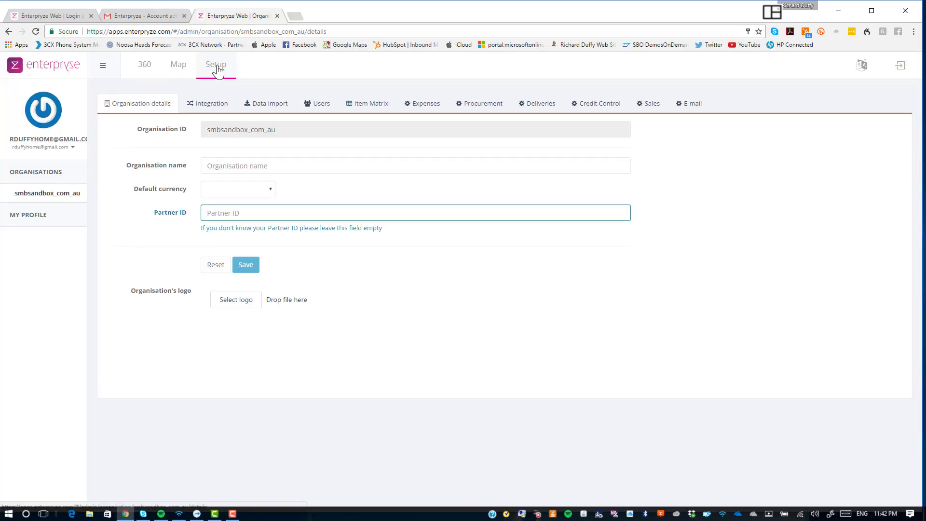
{"action": "left_click", "coordinate": [212, 110]}
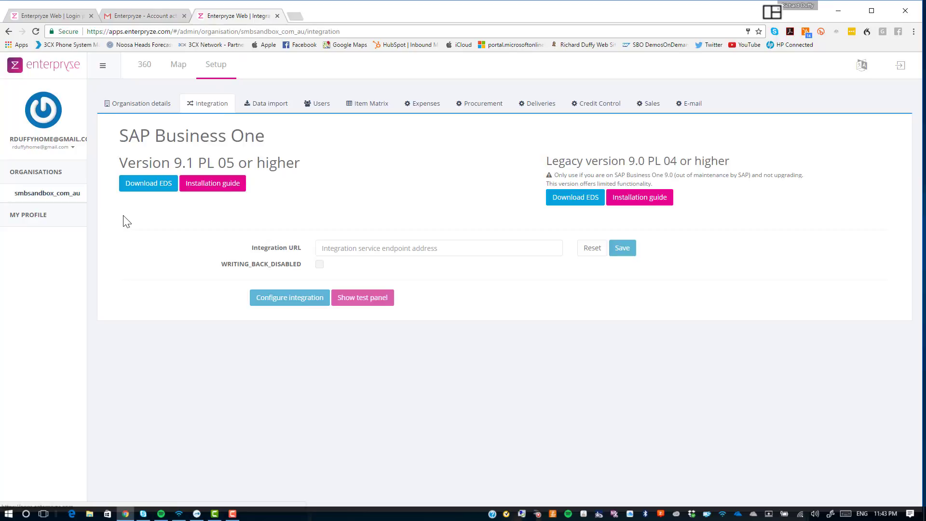
{"action": "left_click", "coordinate": [153, 184]}
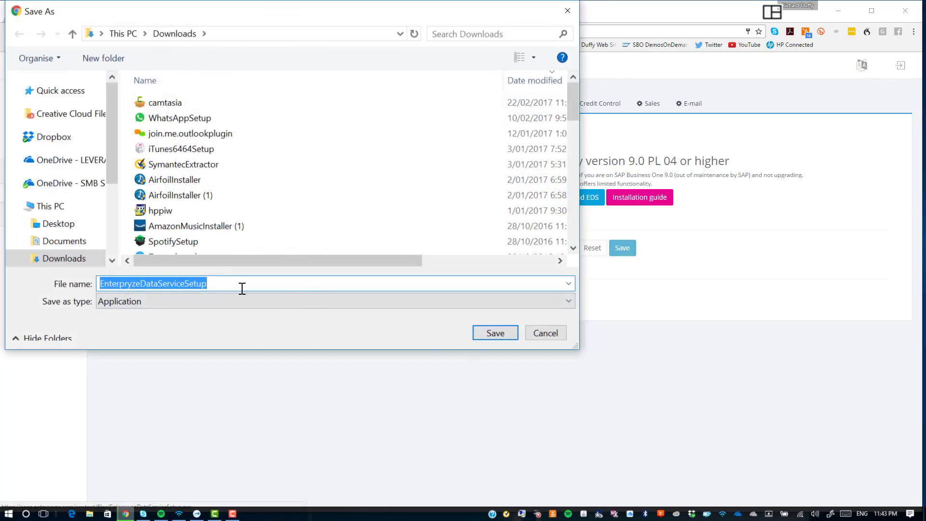
{"action": "left_click", "coordinate": [511, 335]}
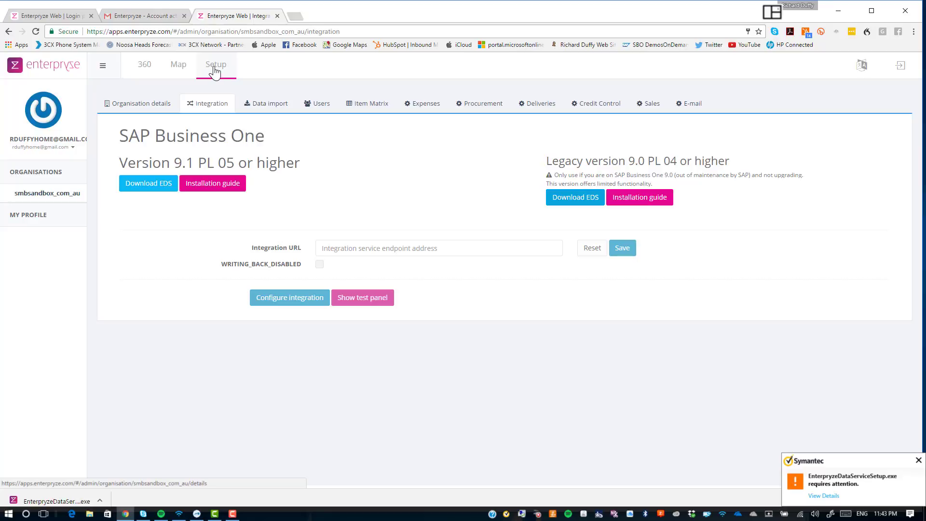
{"action": "left_click", "coordinate": [321, 105]}
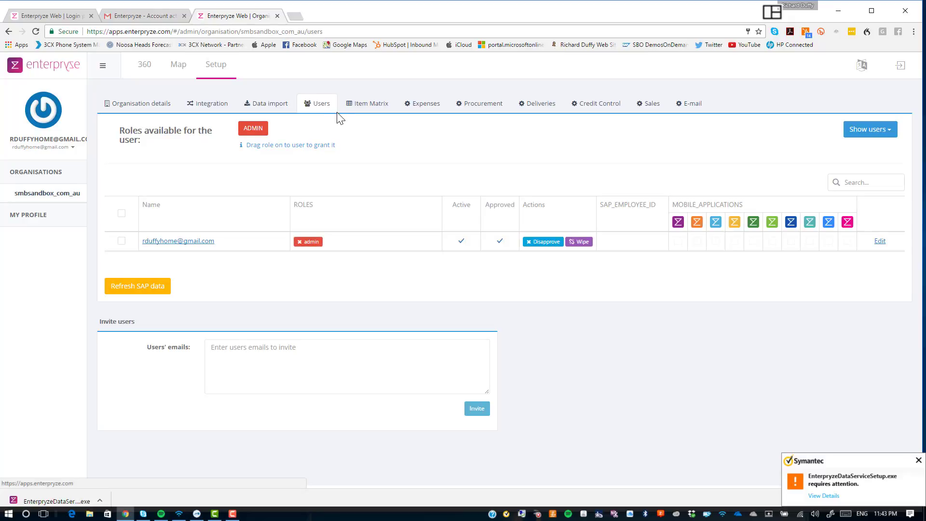
Focus the Users' emails invite box on the Setup Users list.
{"action": "left_click", "coordinate": [232, 348]}
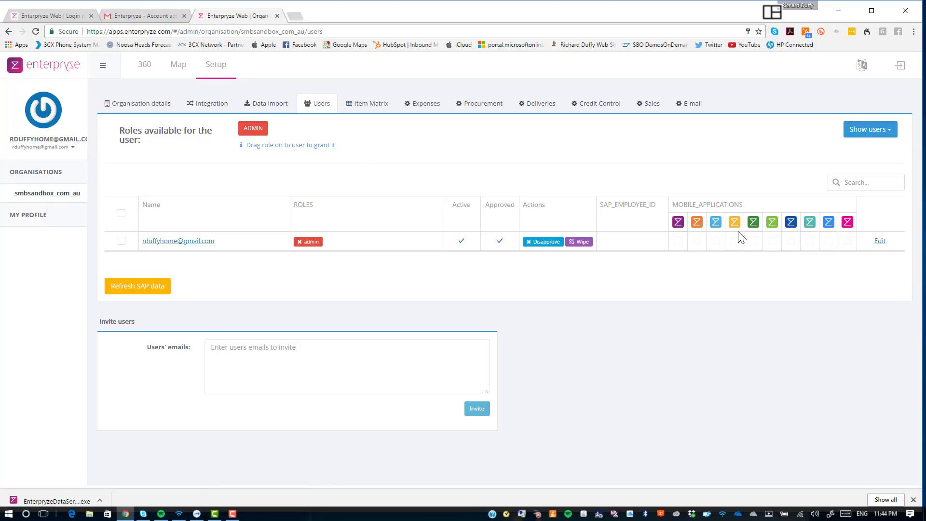
Tick every mobile application column for the admin user and save the changes.
{"action": "left_click", "coordinate": [880, 241]}
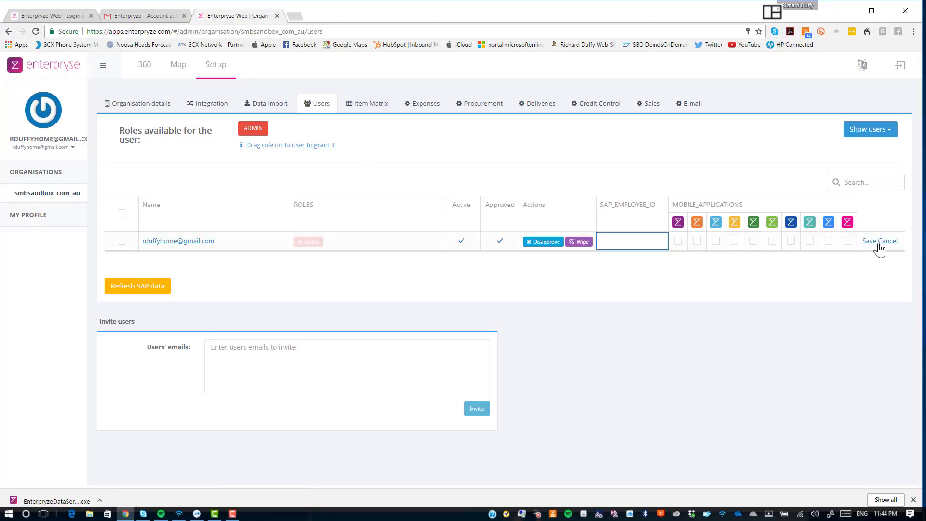
{"action": "left_click", "coordinate": [678, 241]}
{"action": "left_click", "coordinate": [697, 241]}
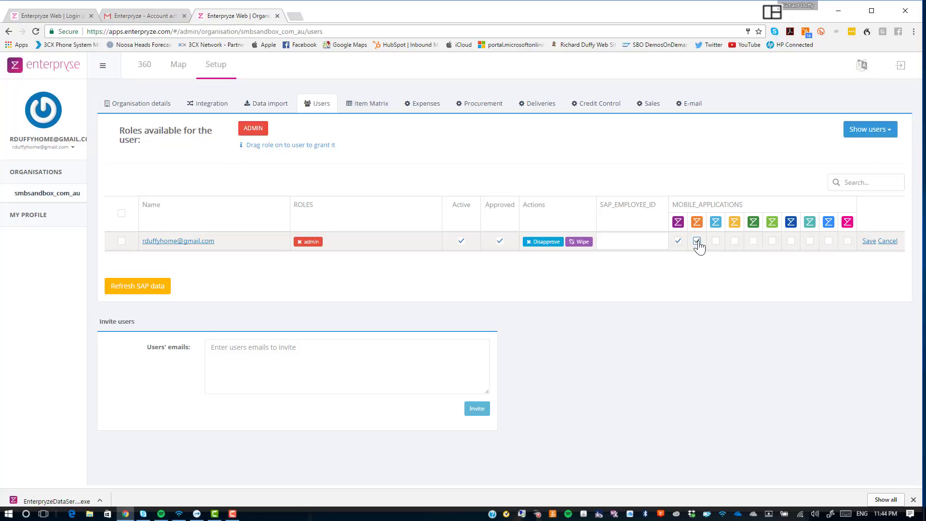
{"action": "left_click", "coordinate": [715, 241]}
{"action": "left_click", "coordinate": [734, 241]}
{"action": "left_click", "coordinate": [754, 242]}
{"action": "left_click", "coordinate": [772, 242]}
{"action": "left_click", "coordinate": [791, 242]}
{"action": "left_click", "coordinate": [810, 241]}
{"action": "left_click", "coordinate": [847, 240]}
{"action": "left_click", "coordinate": [869, 242]}
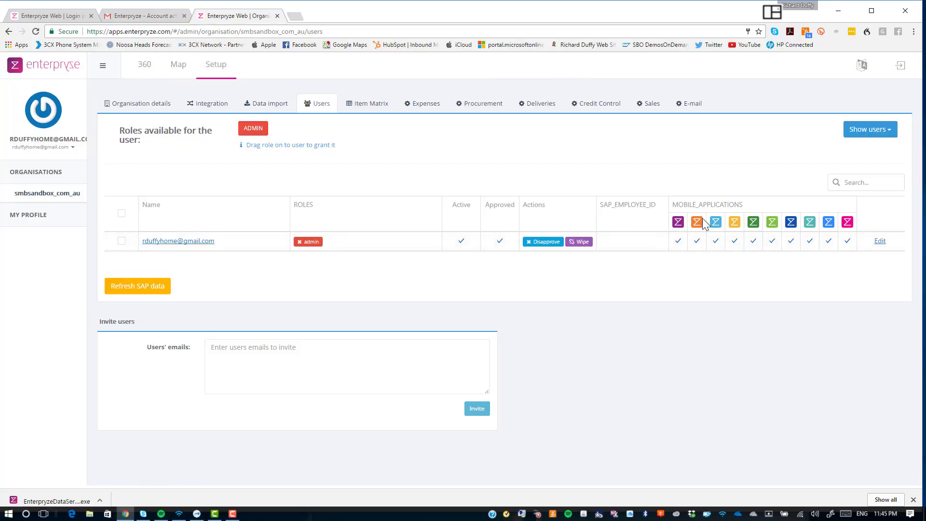
Grant the admin user web access to Sales, Service, Delivery, Expense, Finance and Procurement.
{"action": "left_click", "coordinate": [195, 244]}
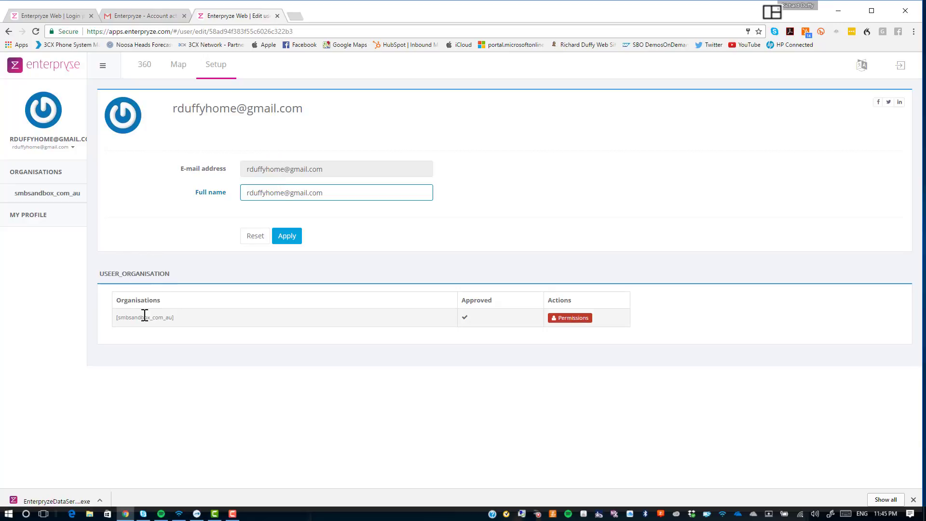
{"action": "left_click", "coordinate": [572, 318]}
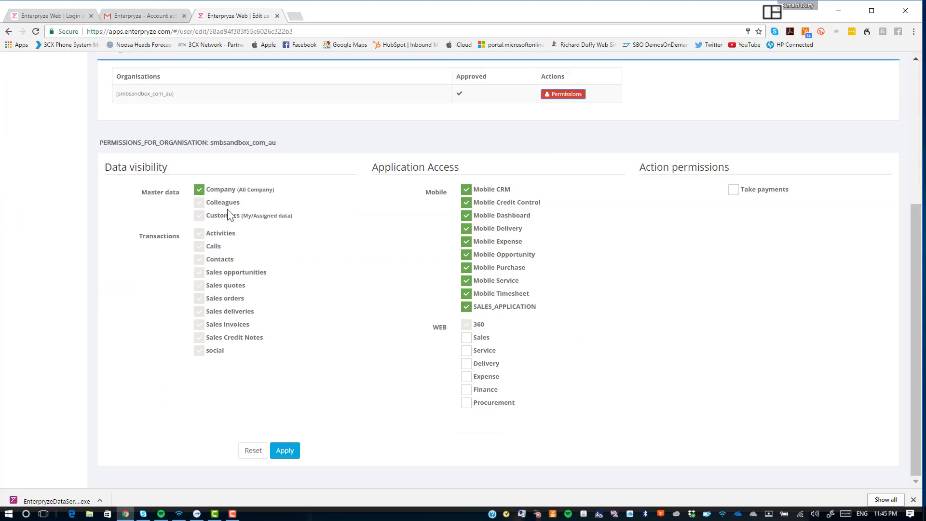
{"action": "left_click", "coordinate": [481, 336]}
{"action": "left_click", "coordinate": [482, 337]}
{"action": "left_click", "coordinate": [467, 338]}
{"action": "left_click", "coordinate": [466, 351]}
{"action": "left_click", "coordinate": [467, 364]}
{"action": "left_click", "coordinate": [466, 377]}
{"action": "left_click", "coordinate": [466, 390]}
{"action": "left_click", "coordinate": [466, 403]}
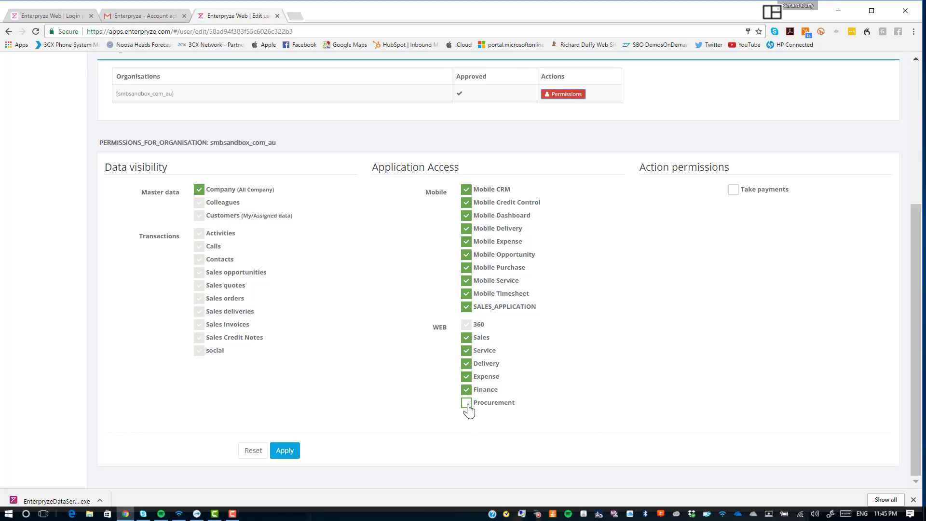
Allow the user to take payments and apply the permission changes.
{"action": "left_click", "coordinate": [733, 192]}
{"action": "left_click", "coordinate": [285, 449]}
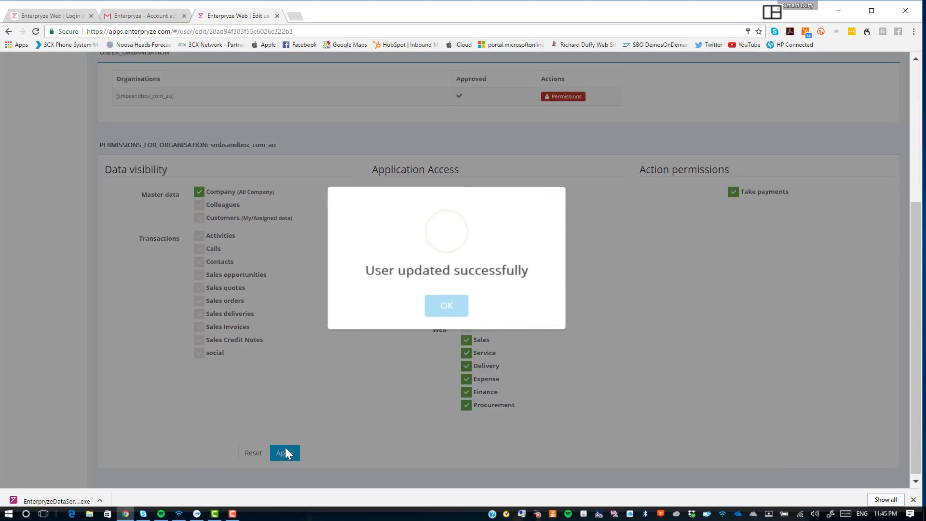
{"action": "left_click", "coordinate": [447, 315]}
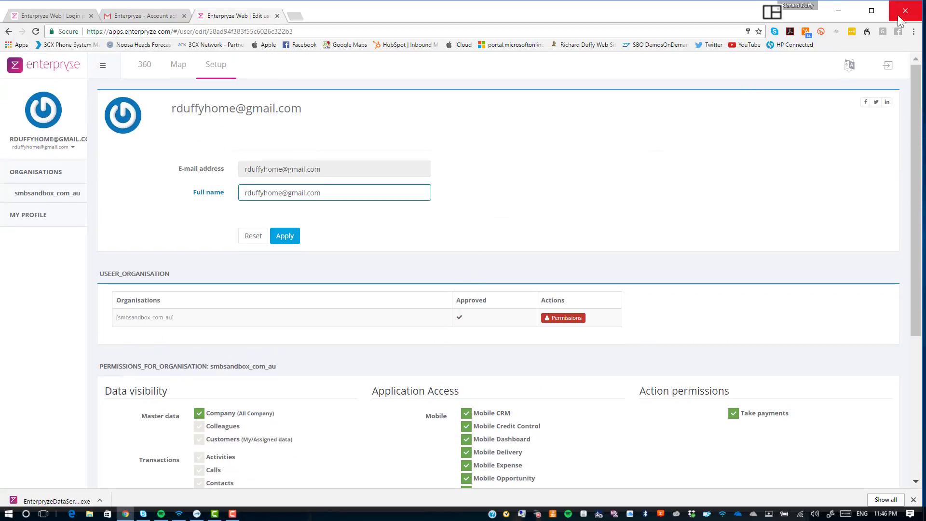
Log out and back in as admin, then open Service, Delivery, Sales and 360 with all transactions.
{"action": "left_click", "coordinate": [888, 65]}
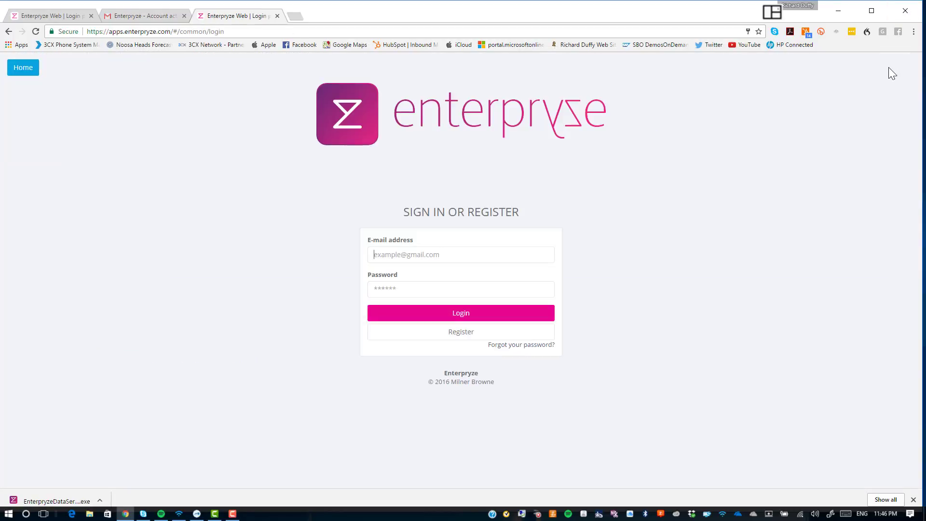
{"action": "left_click", "coordinate": [469, 317]}
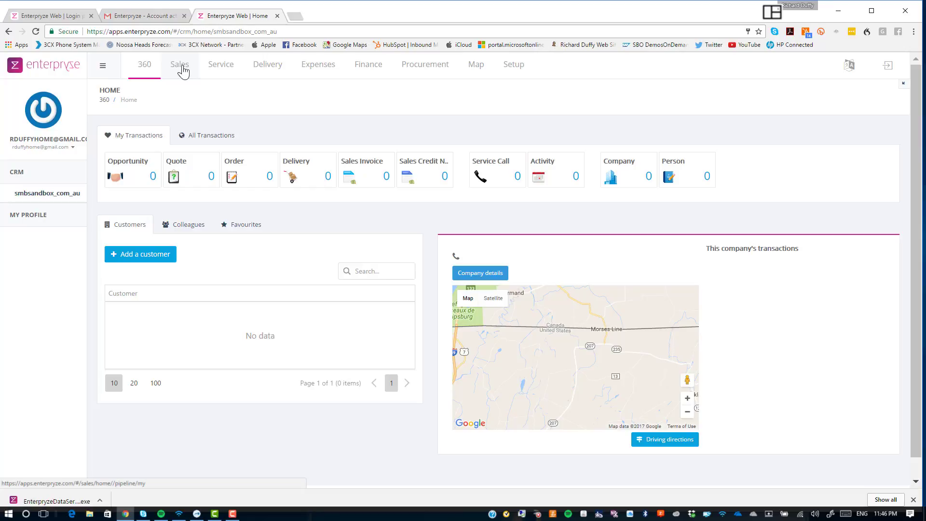
{"action": "left_click", "coordinate": [219, 66]}
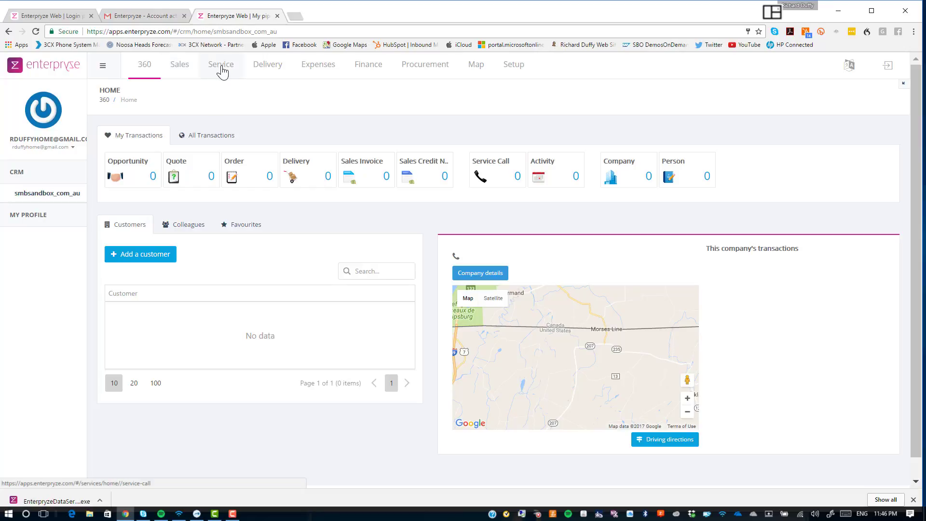
{"action": "left_click", "coordinate": [273, 68]}
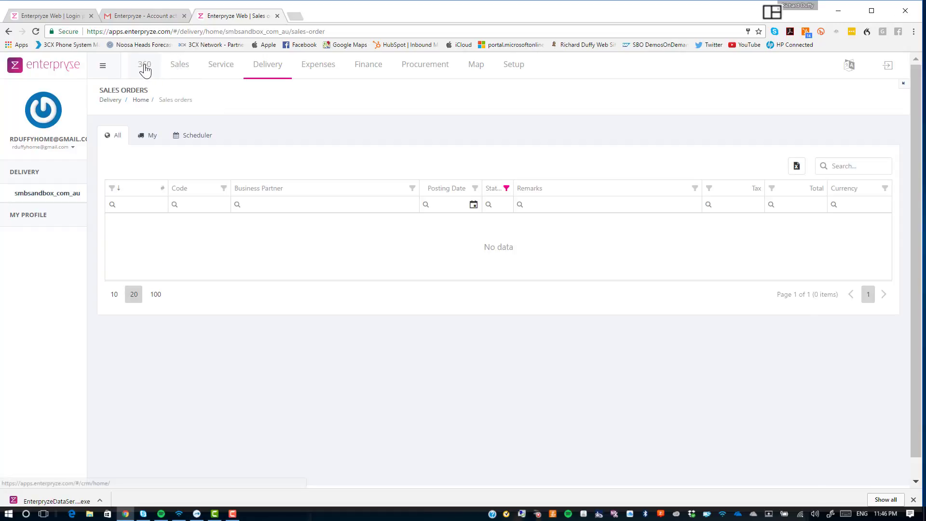
{"action": "left_click", "coordinate": [179, 68]}
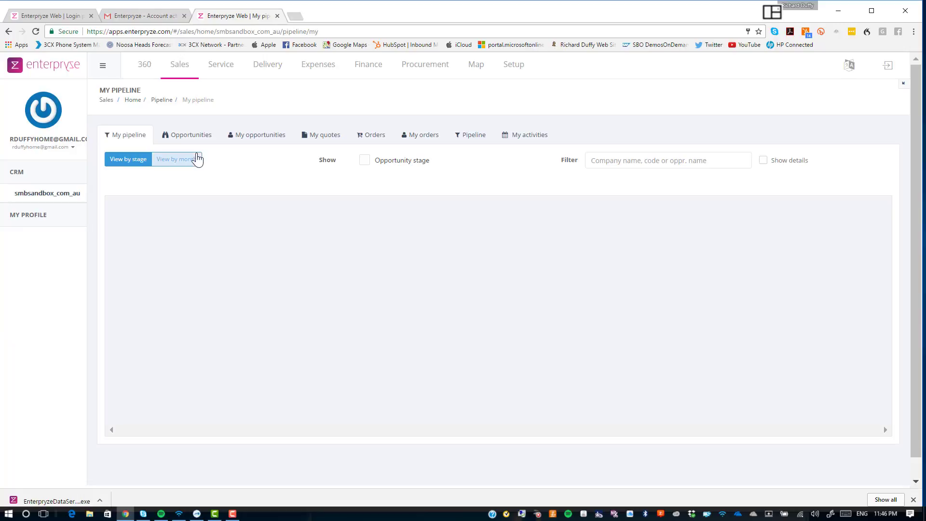
{"action": "left_click", "coordinate": [144, 67]}
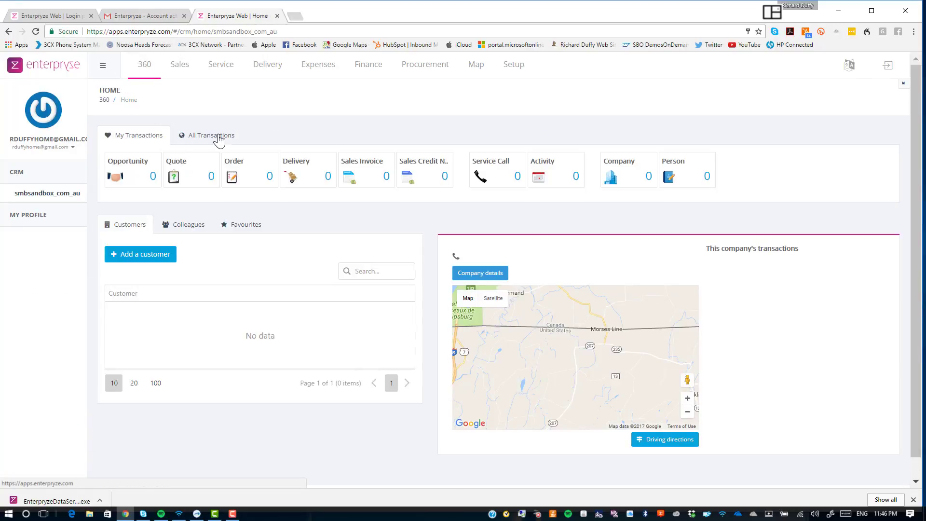
{"action": "left_click", "coordinate": [217, 136]}
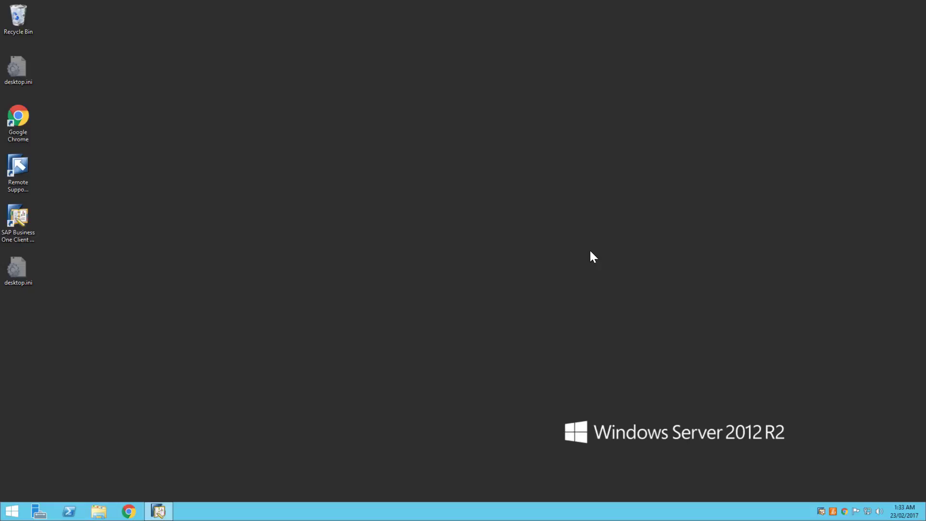
Run EnterpryzeDataServiceSetup.exe from Downloads as administrator and keep the default install folder.
{"action": "left_click", "coordinate": [98, 511]}
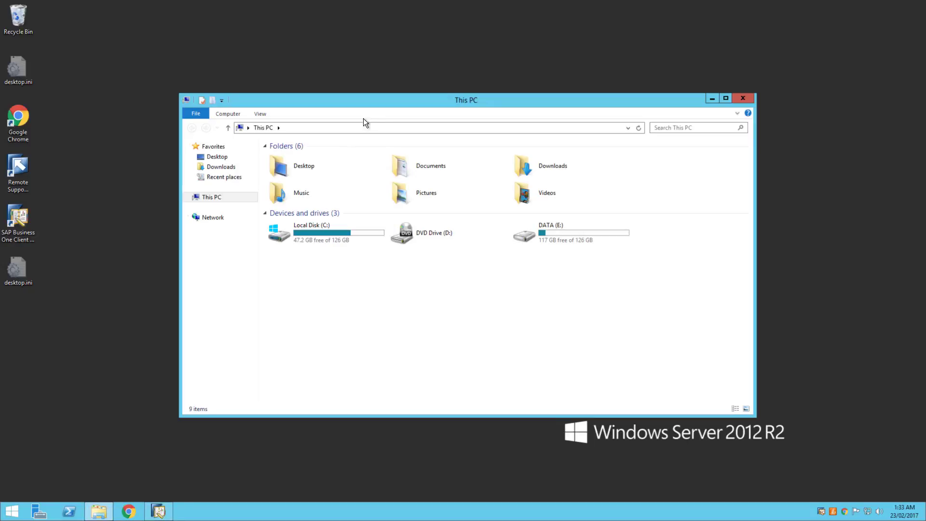
{"action": "double_click", "coordinate": [525, 165]}
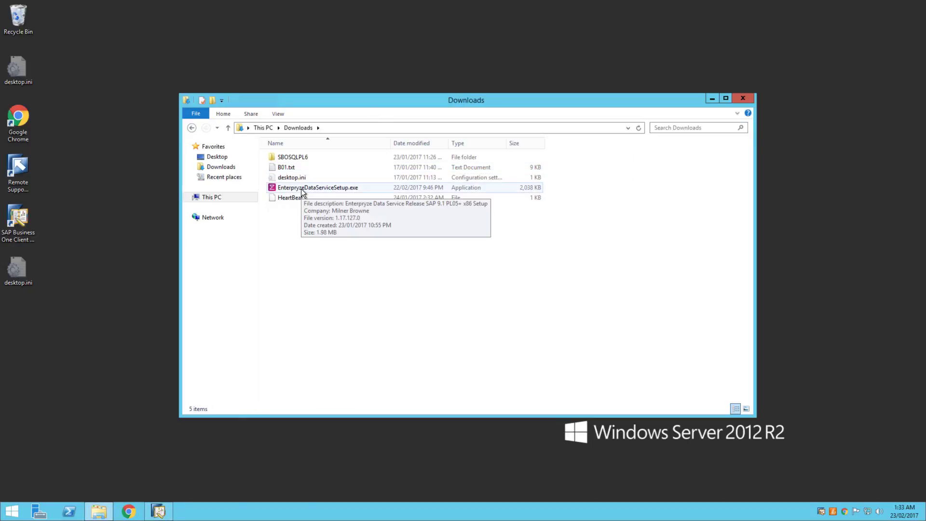
{"action": "right_click", "coordinate": [301, 189]}
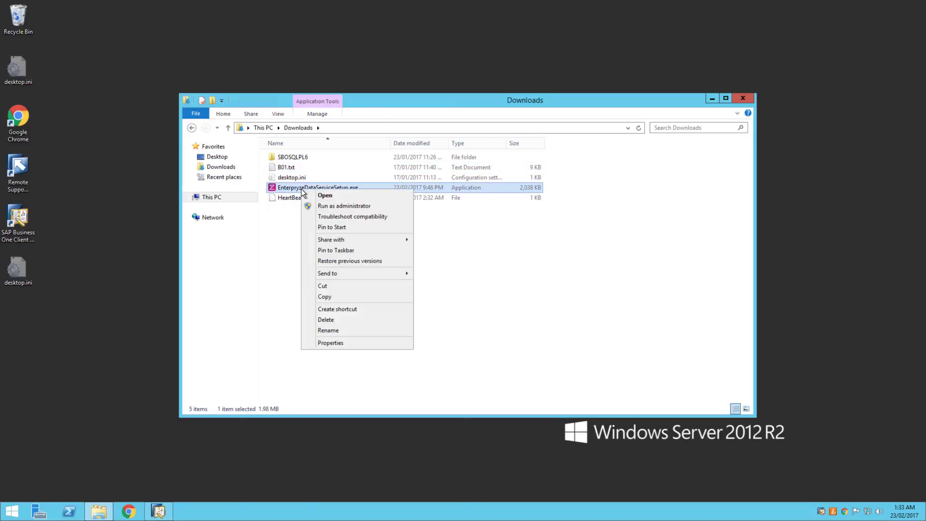
{"action": "left_click", "coordinate": [340, 206]}
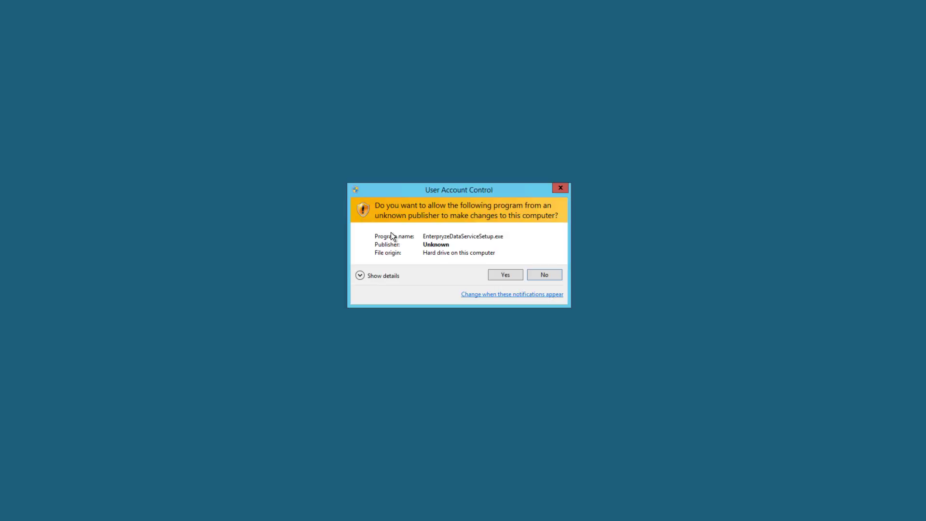
{"action": "left_click", "coordinate": [493, 274]}
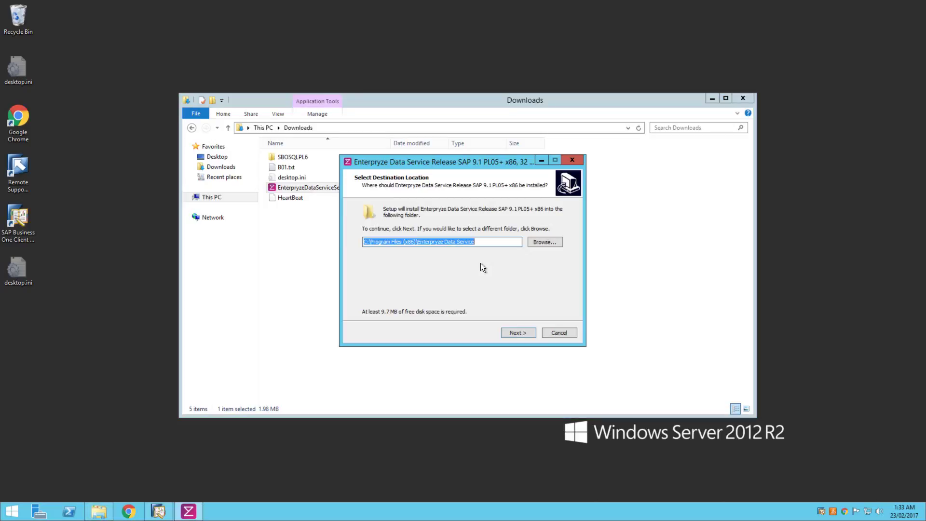
{"action": "left_click", "coordinate": [526, 333]}
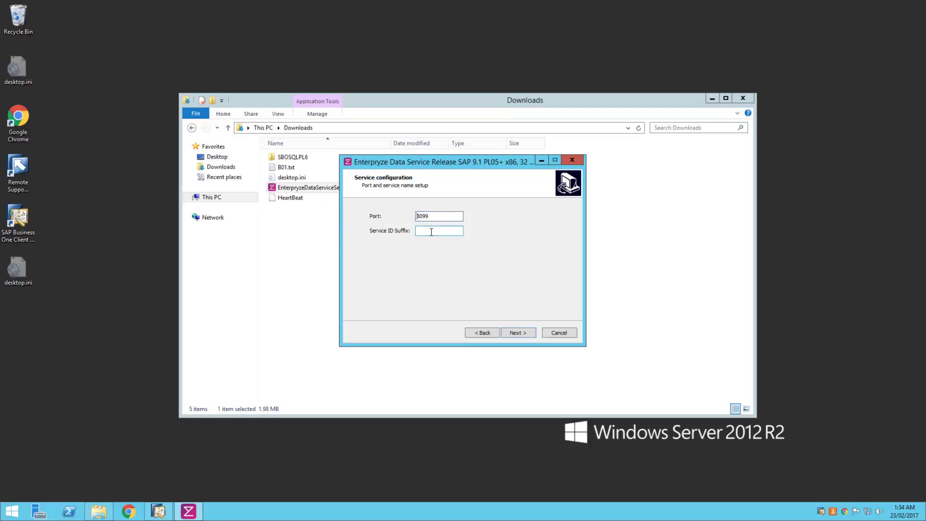
Set Service ID Suffix AU, keep port 8099 and the default shortcut folder, and install.
{"action": "left_click", "coordinate": [431, 232]}
{"action": "type", "text": "AU"}
{"action": "left_click", "coordinate": [526, 333]}
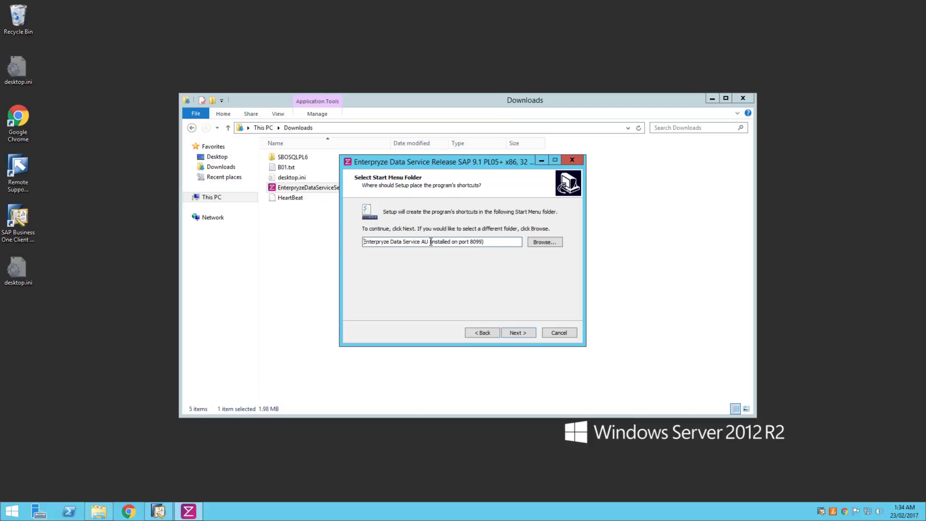
{"action": "left_click", "coordinate": [518, 333]}
{"action": "left_click", "coordinate": [517, 331]}
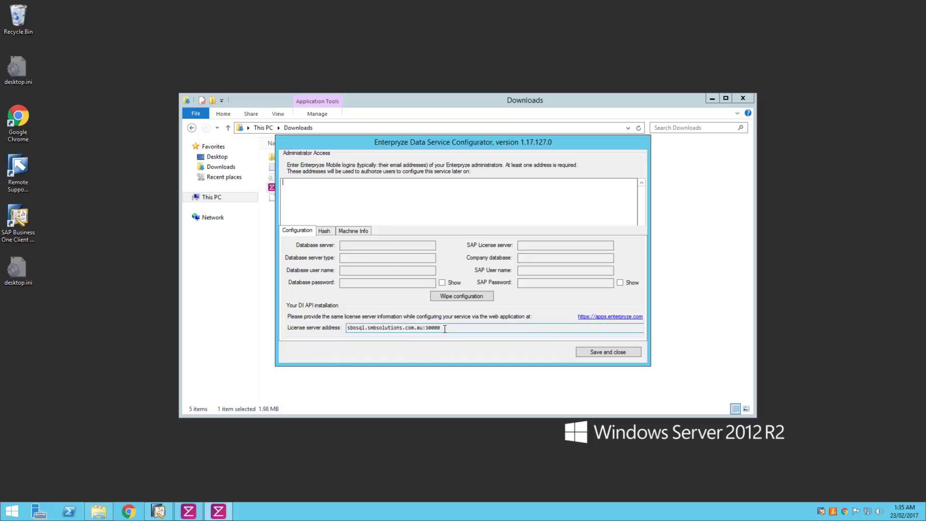
Add the admin's login e-mail under Administrator Access and save the configuration.
{"action": "left_click_drag", "start_coordinate": [439, 329], "coordinate": [347, 328]}
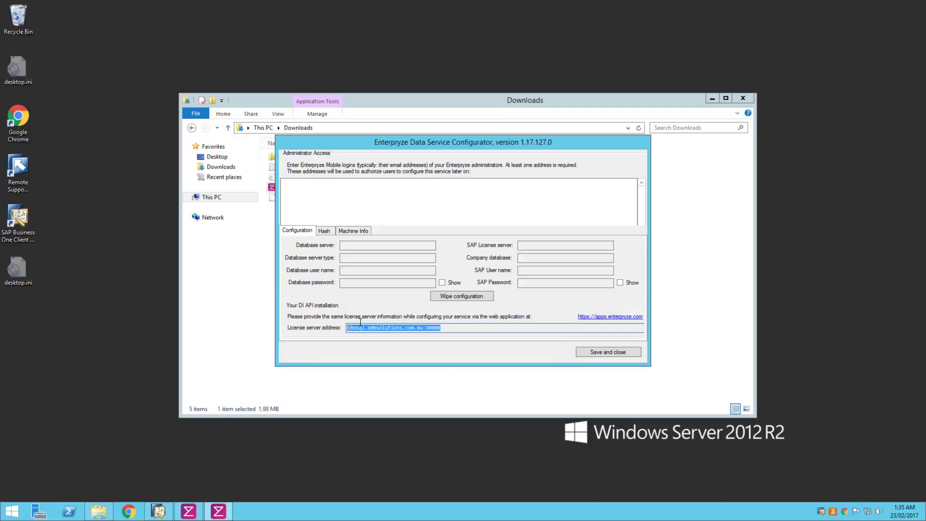
{"action": "left_click", "coordinate": [315, 188]}
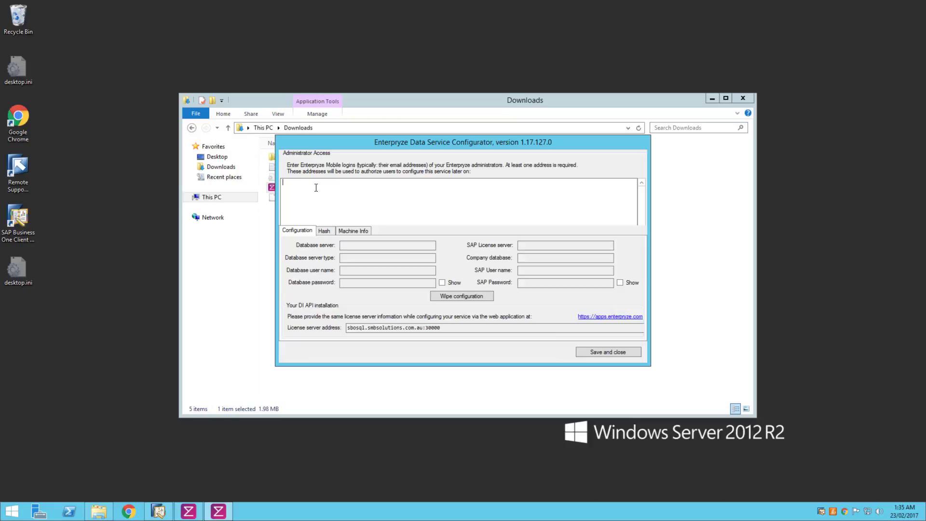
{"action": "left_click", "coordinate": [602, 353]}
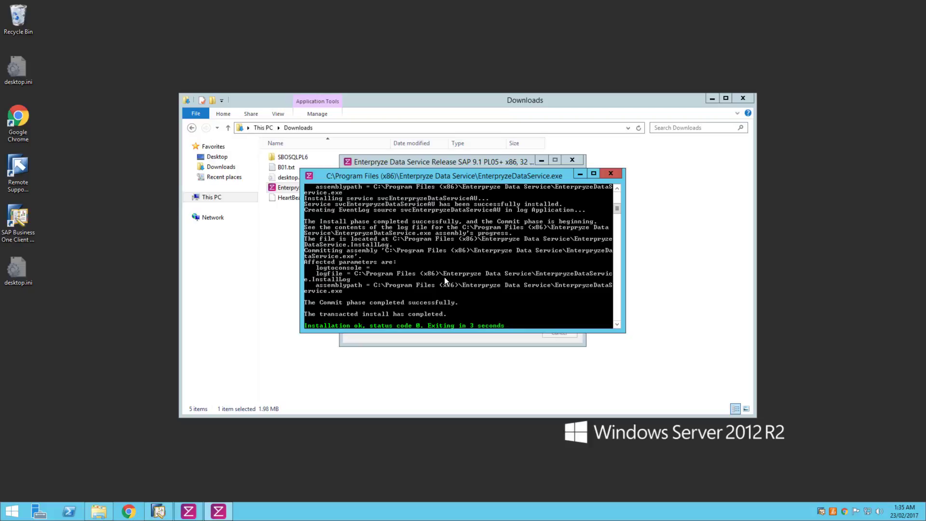
Finish the wizard, relaunch the Configurator from Start as admin, confirm the login is kept, and quit.
{"action": "left_click", "coordinate": [518, 332]}
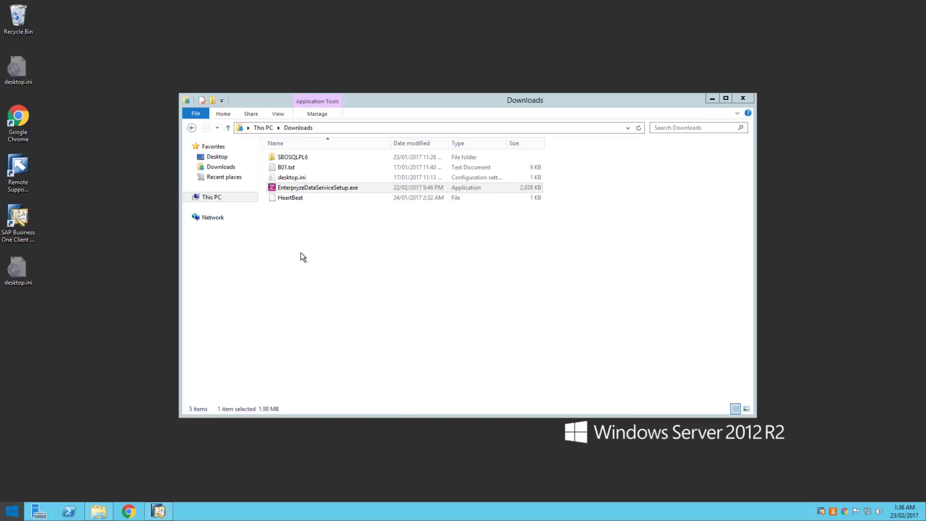
{"action": "key", "text": "super"}
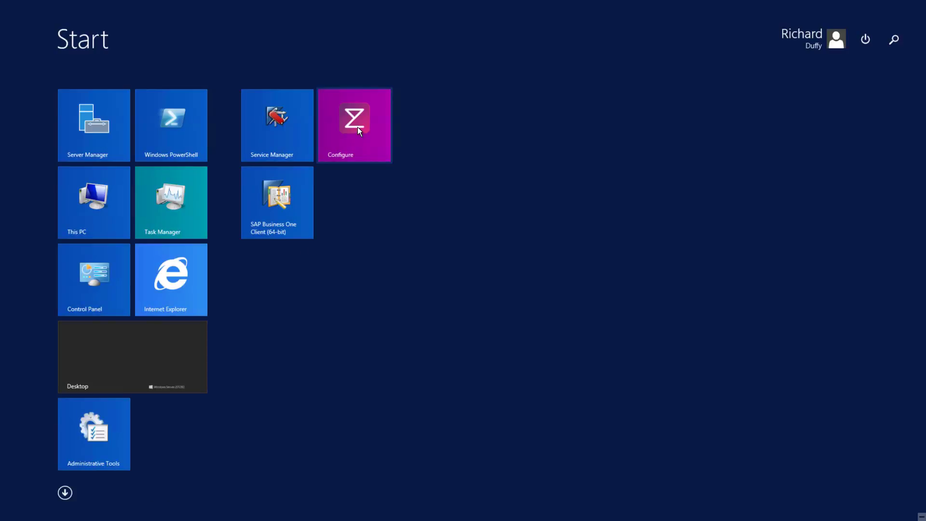
{"action": "left_click", "coordinate": [358, 123]}
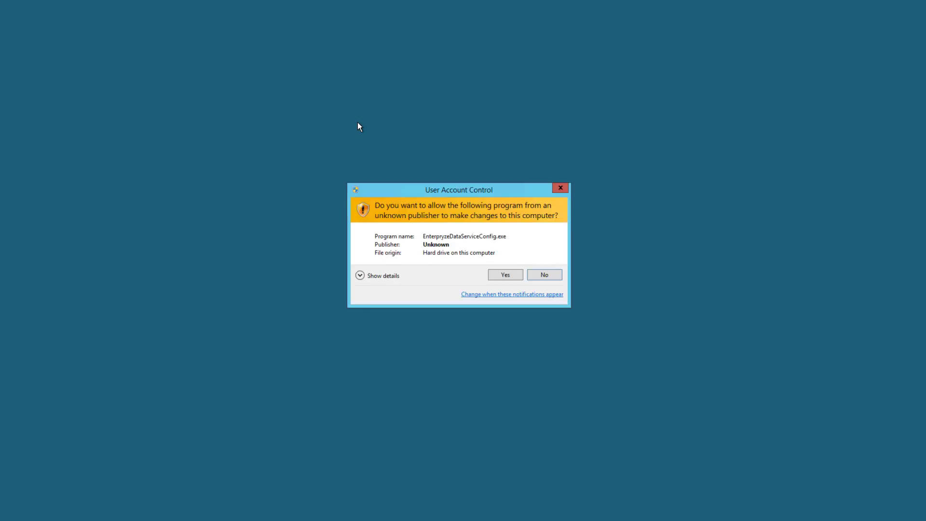
{"action": "left_click", "coordinate": [513, 275]}
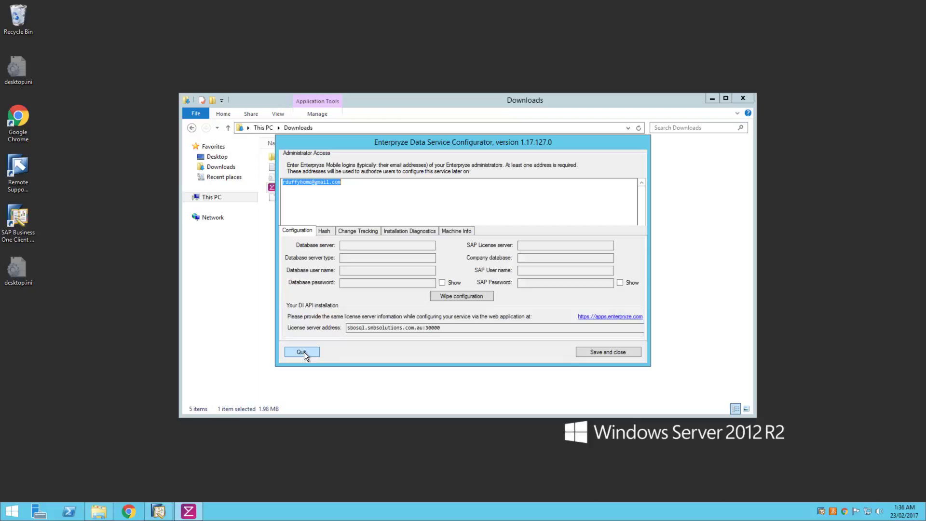
{"action": "left_click", "coordinate": [624, 349]}
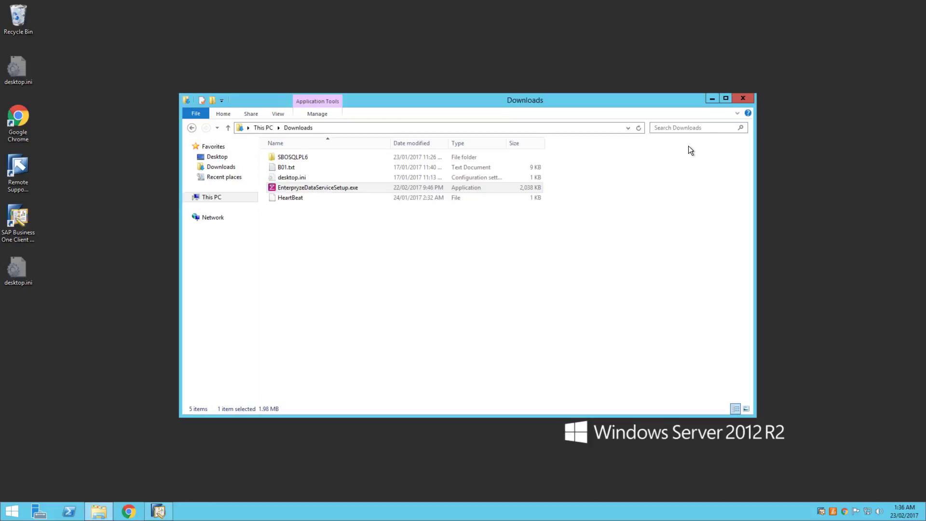
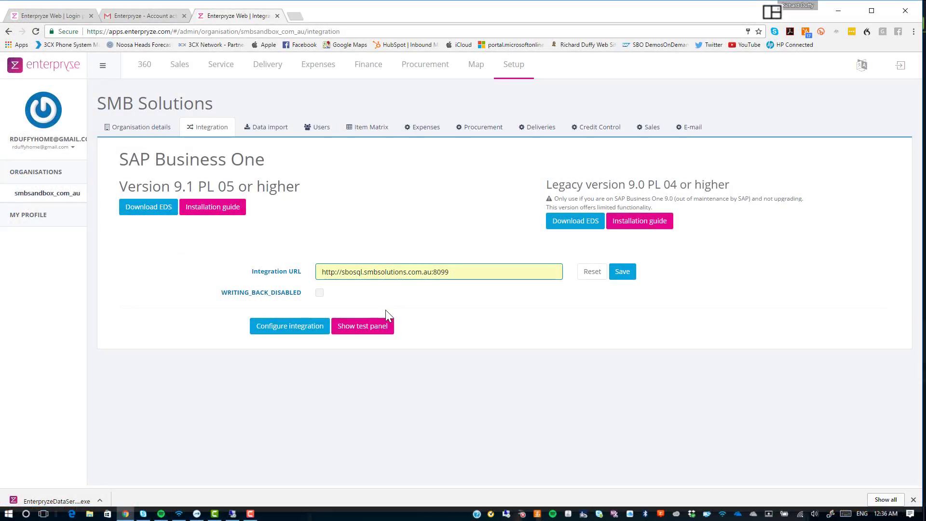
Enter server sbosql.smbsolutions.com.au, database type MS SQL Server 2012 and company database SBODemoAU.
{"action": "left_click", "coordinate": [267, 329]}
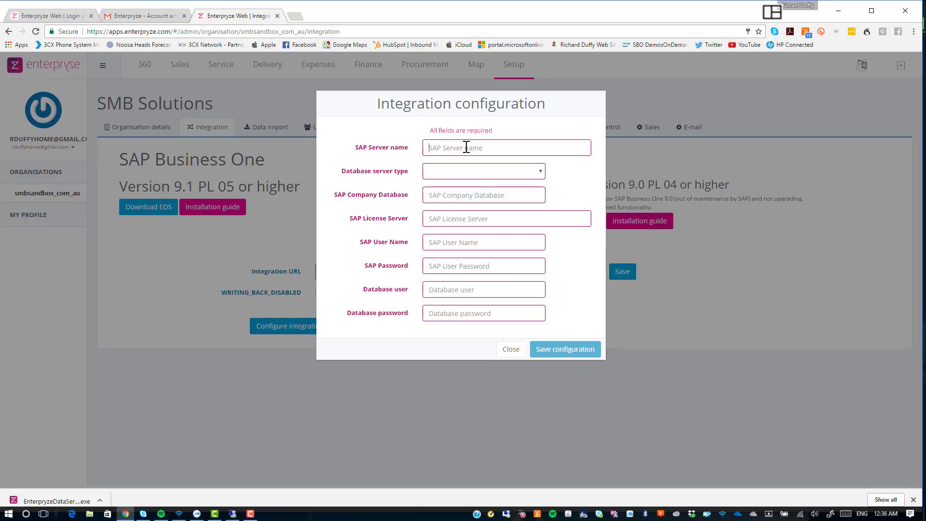
{"action": "left_click", "coordinate": [466, 147]}
{"action": "type", "text": "sbosql.smbsolutions.com.au"}
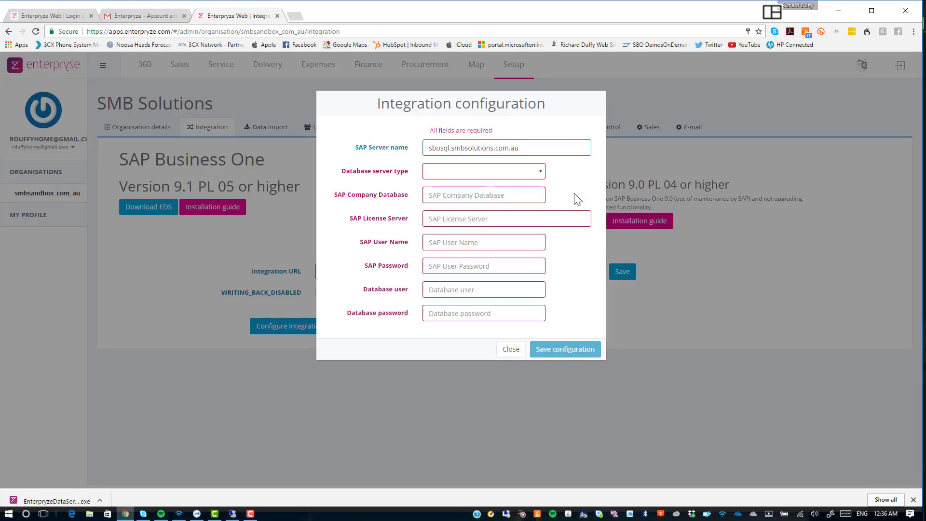
{"action": "left_click", "coordinate": [540, 173]}
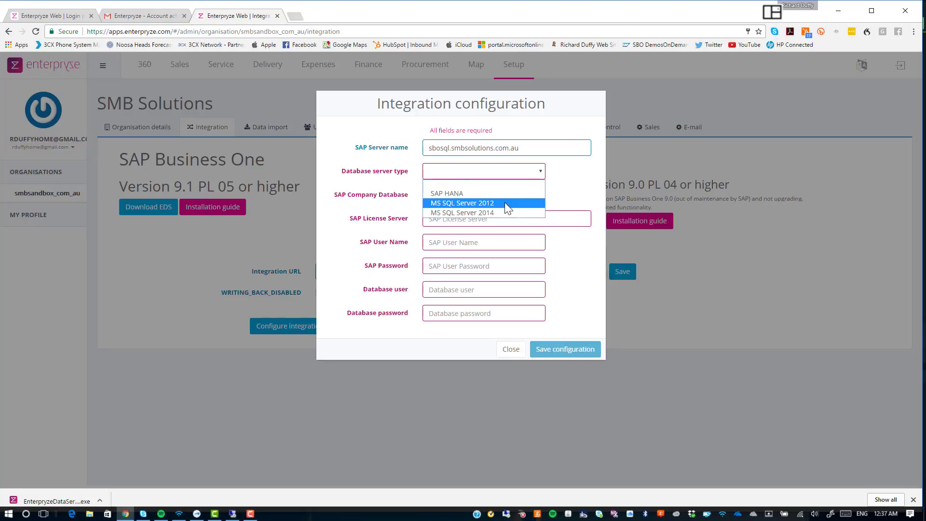
{"action": "left_click", "coordinate": [504, 203]}
{"action": "left_click", "coordinate": [541, 173]}
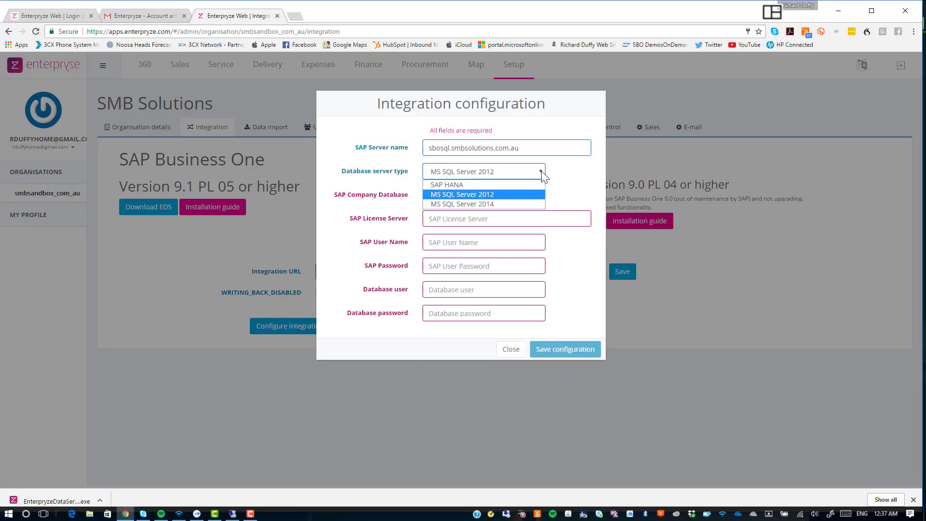
{"action": "left_click", "coordinate": [493, 195]}
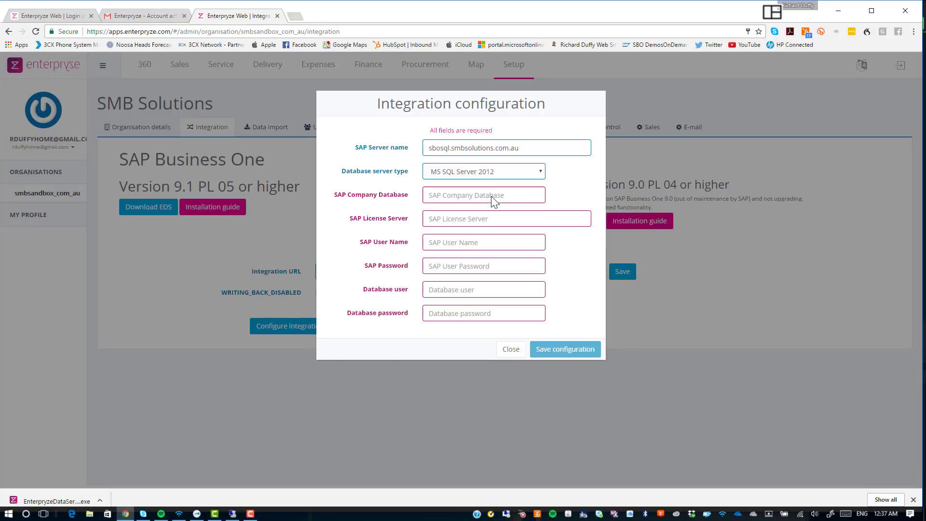
{"action": "type", "text": "S"}
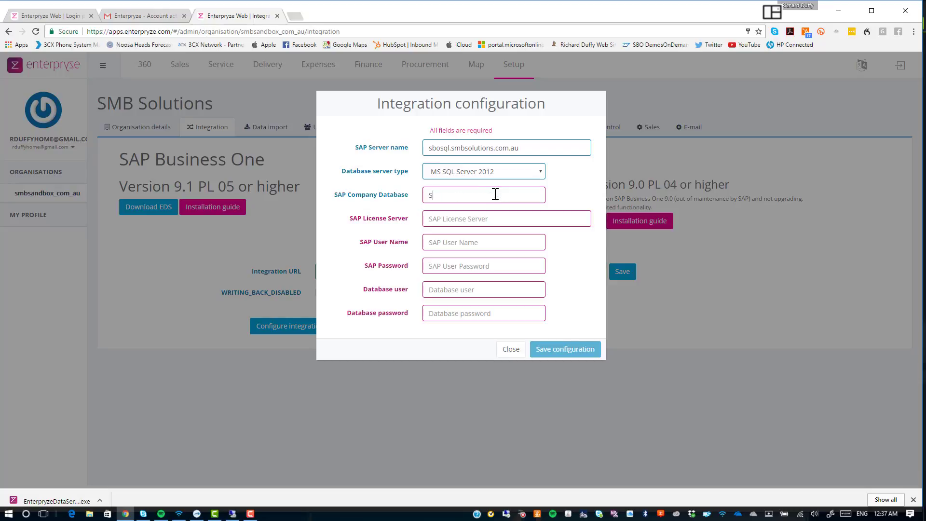
{"action": "type", "text": "BODemoAU"}
Set the licence server on port 30000, enter the user names and passwords, and save the configuration.
{"action": "left_click", "coordinate": [495, 217]}
{"action": "type", "text": "sb"}
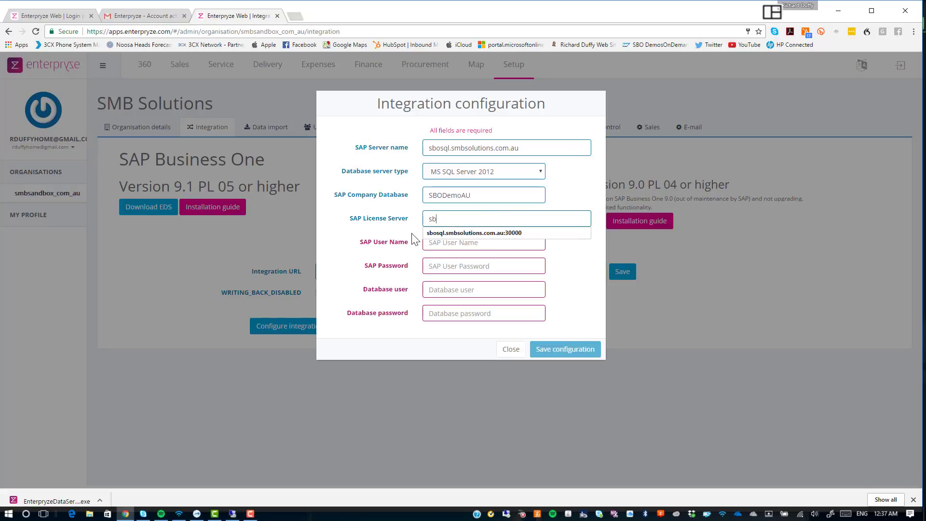
{"action": "left_click", "coordinate": [477, 235]}
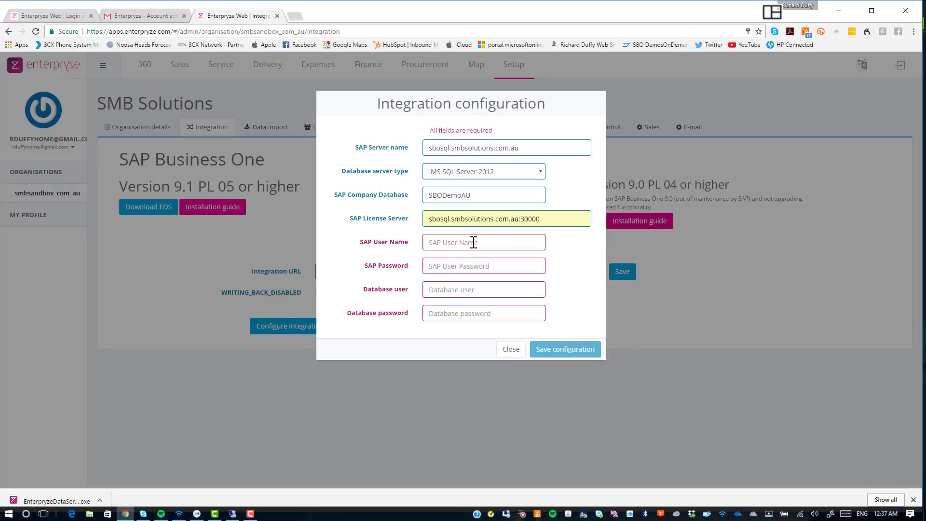
{"action": "type", "text": "erp"}
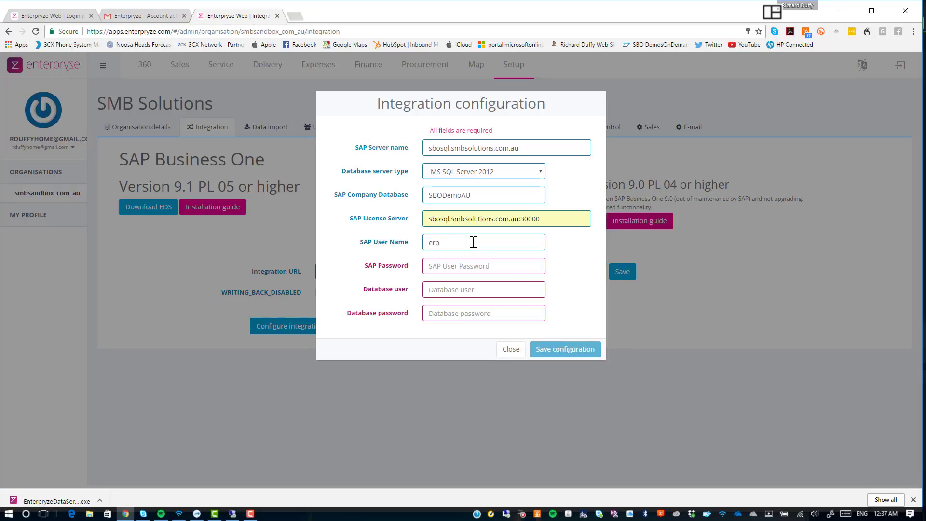
{"action": "type", "text": "••••••••"}
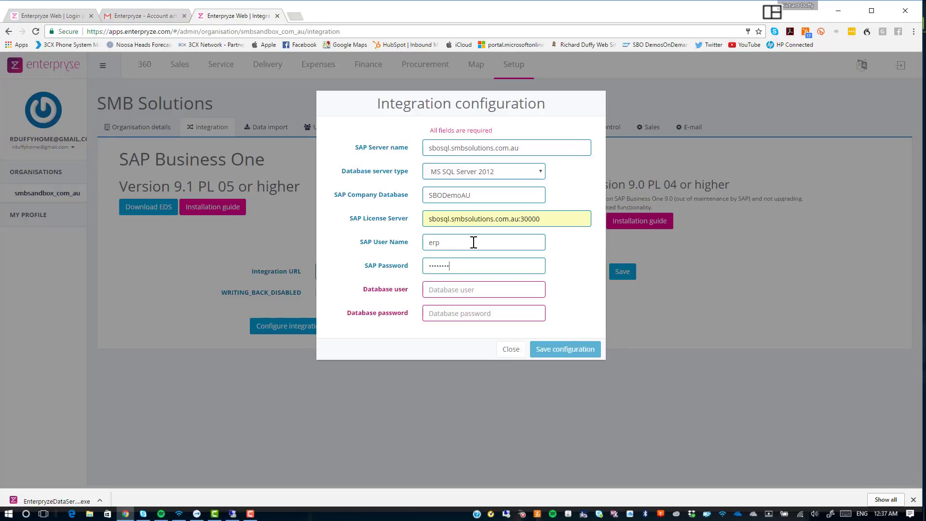
{"action": "key", "text": "Tab"}
{"action": "type", "text": "sa"}
{"action": "type", "text": "*****"}
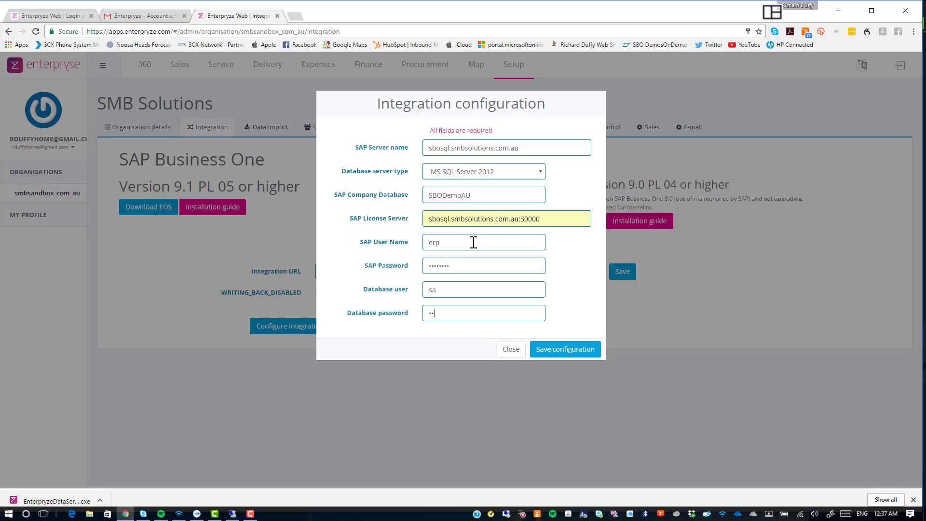
{"action": "type", "text": "***"}
{"action": "left_click", "coordinate": [581, 348]}
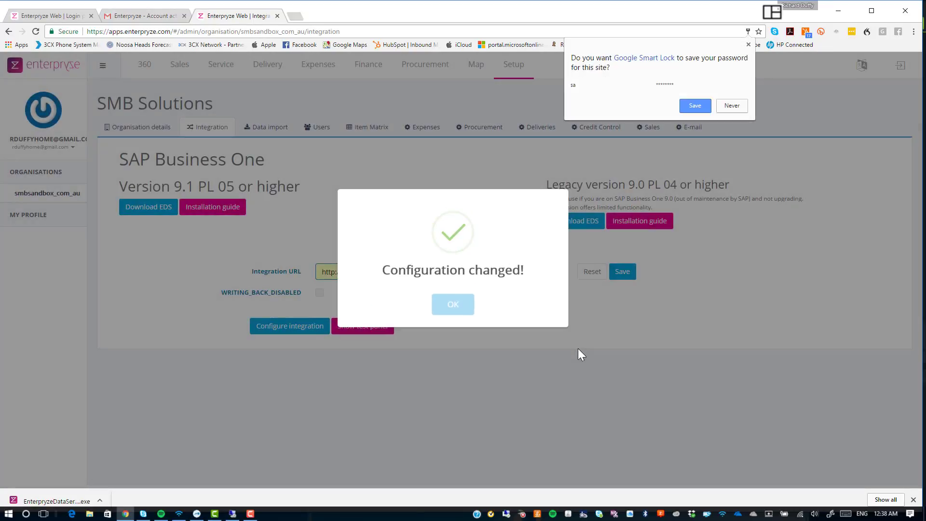
{"action": "left_click", "coordinate": [470, 311]}
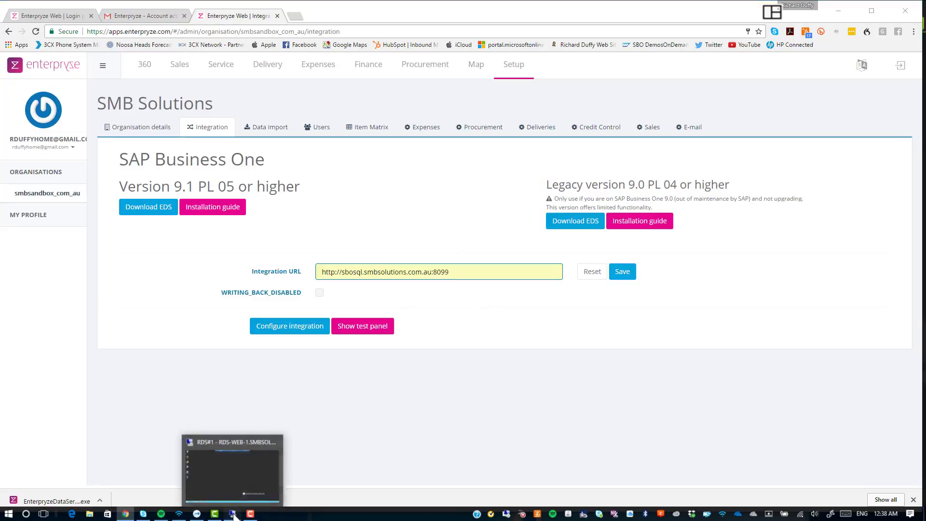
On the remote server, launch the Enterpryze Data Service Configurator as administrator.
{"action": "left_click", "coordinate": [232, 513]}
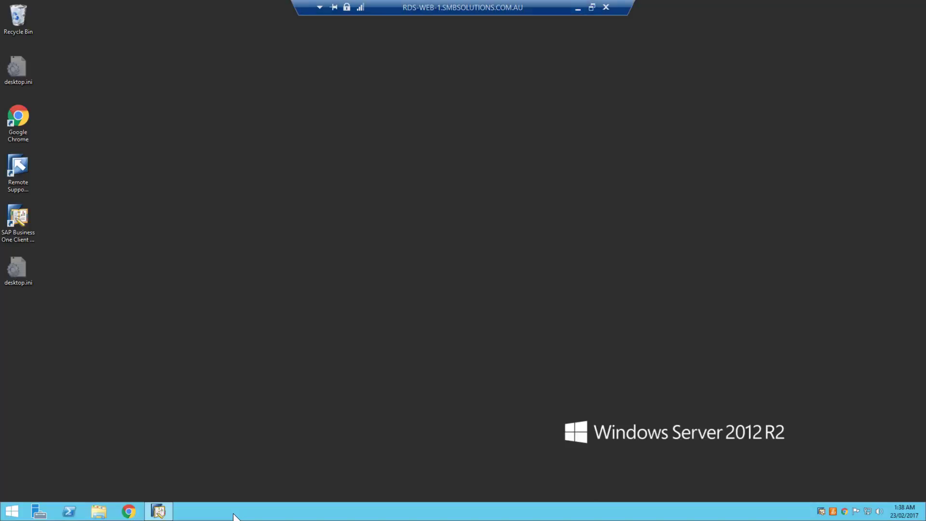
{"action": "left_click", "coordinate": [12, 511]}
{"action": "left_click", "coordinate": [356, 153]}
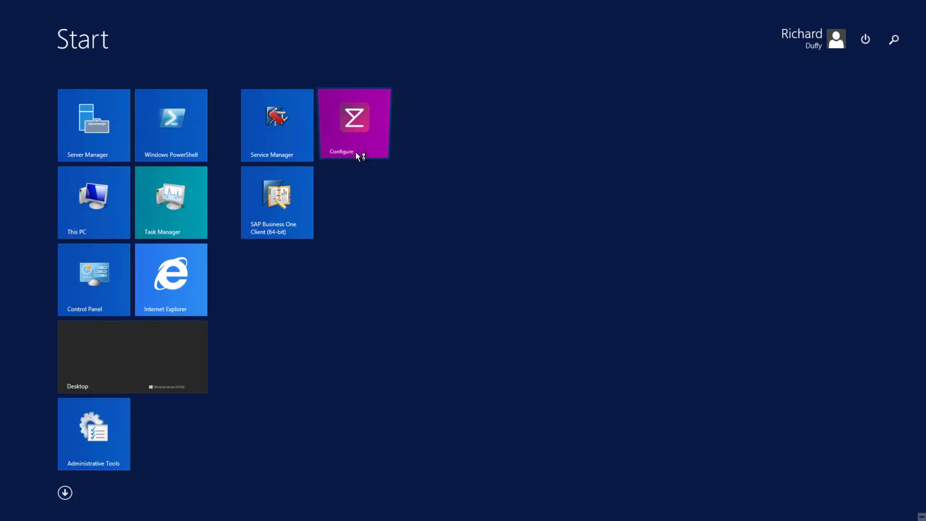
{"action": "left_click", "coordinate": [517, 278]}
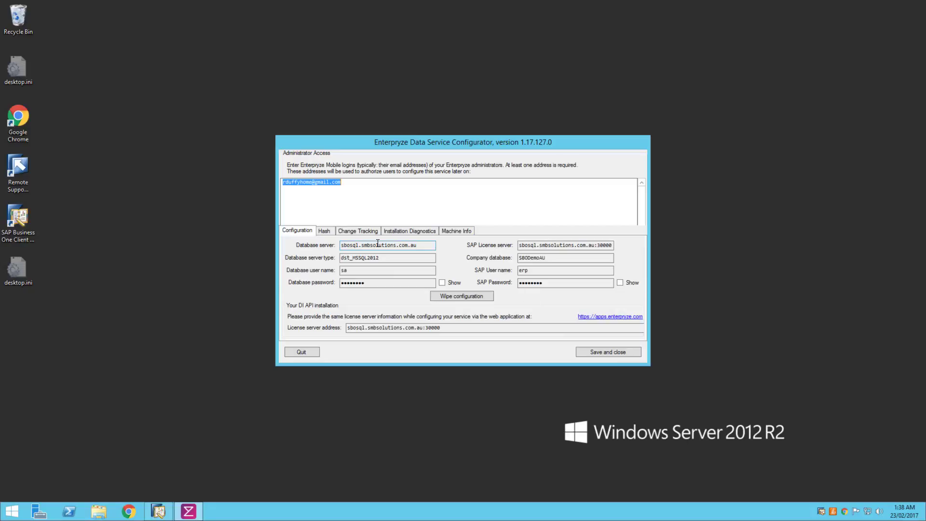
Run the installation diagnostics, dismiss the 403 attachments-access error, then save and close the configurator.
{"action": "left_click", "coordinate": [408, 231]}
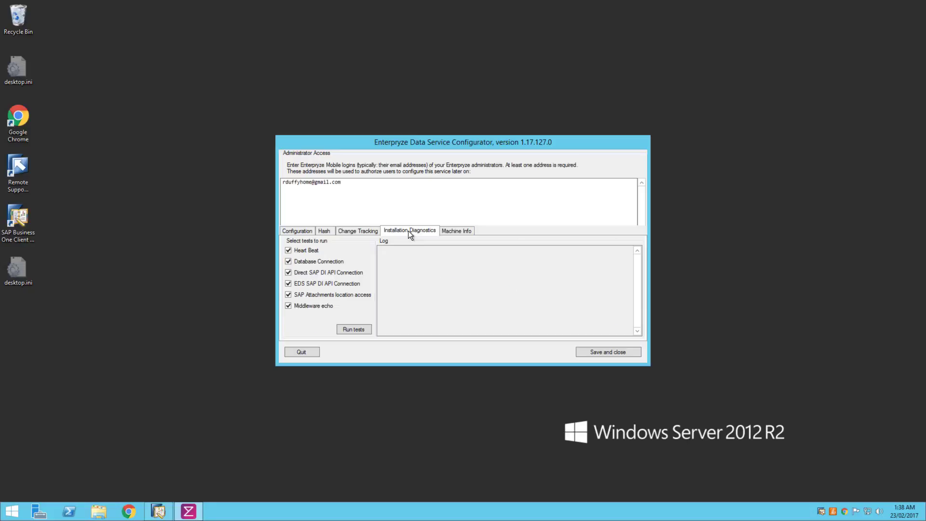
{"action": "left_click", "coordinate": [355, 330]}
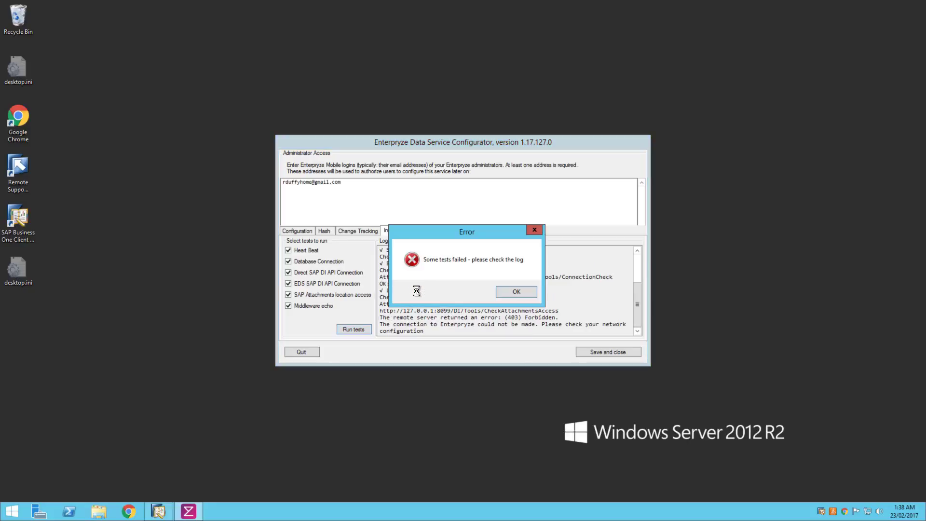
{"action": "left_click", "coordinate": [505, 293]}
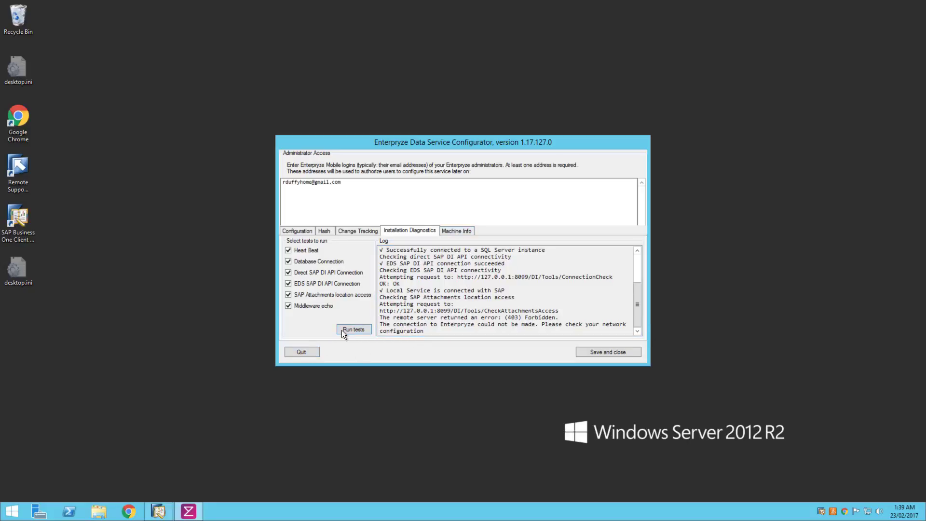
{"action": "left_click", "coordinate": [613, 353]}
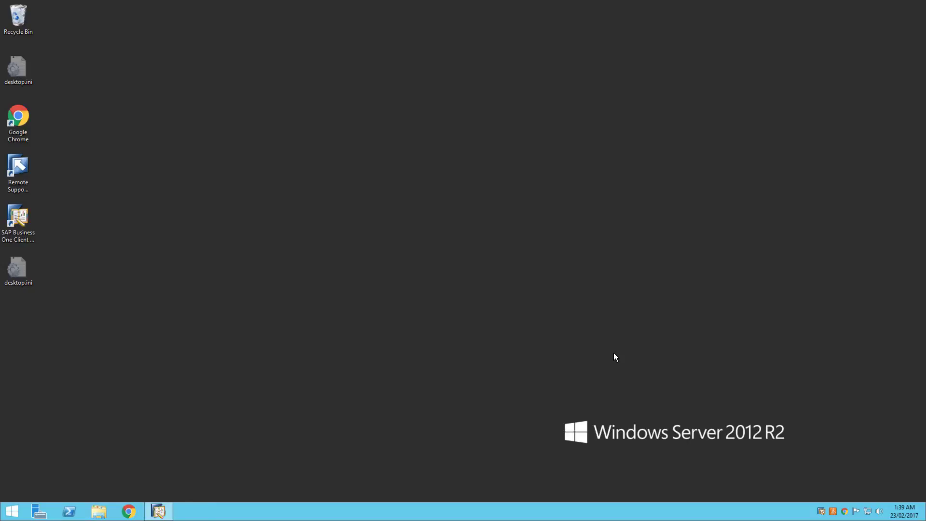
Back in the browser, test the integration on table OCRD and review the returned business partner rows.
{"action": "mouse_move", "coordinate": [485, 2]}
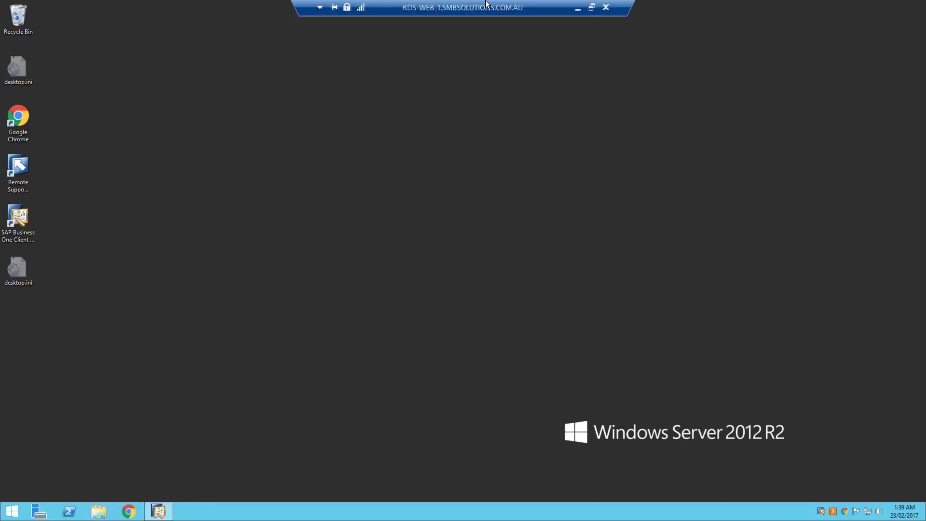
{"action": "left_click", "coordinate": [576, 7]}
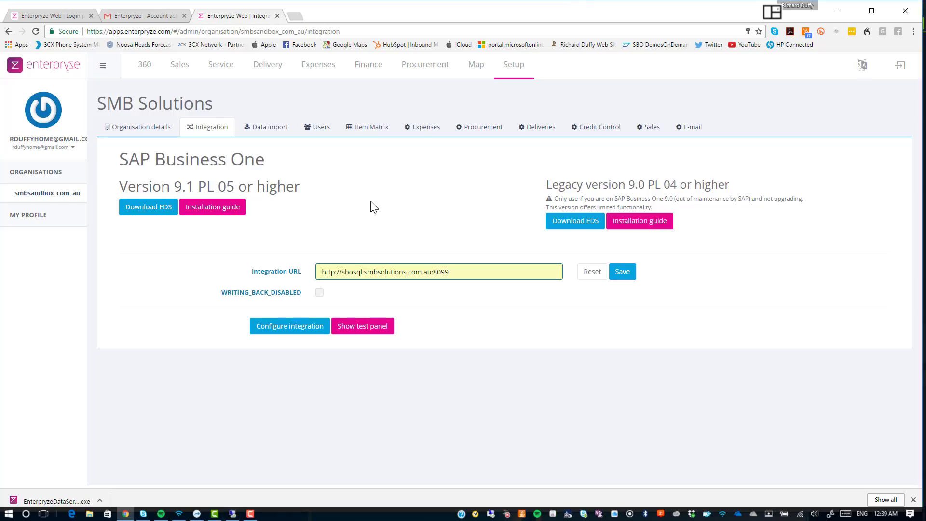
{"action": "left_click", "coordinate": [361, 333]}
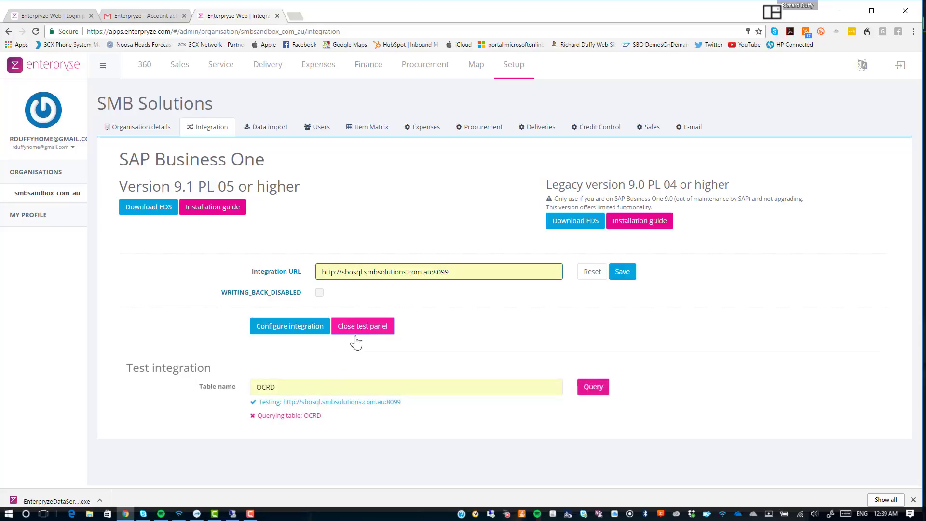
{"action": "left_click", "coordinate": [297, 386]}
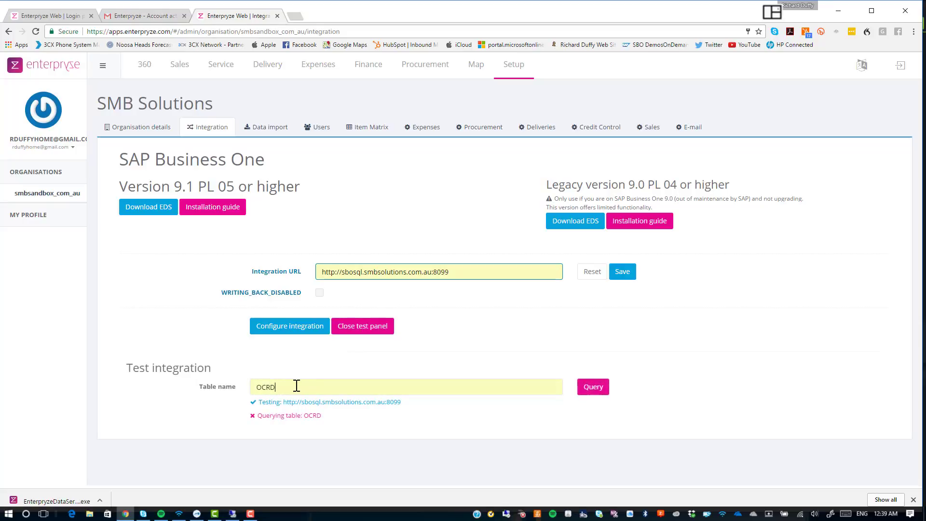
{"action": "left_click", "coordinate": [592, 389]}
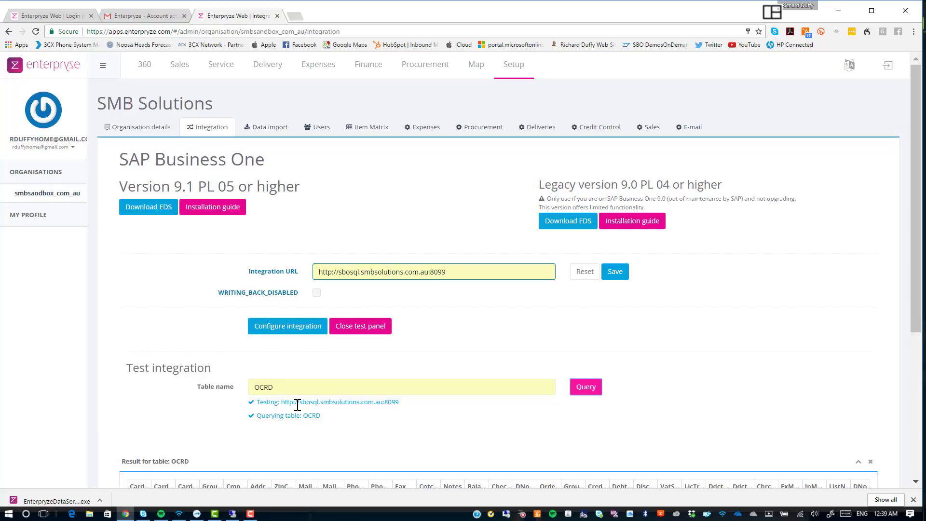
{"action": "scroll", "coordinate": [330, 403], "scroll_direction": "down", "scroll_amount": 5}
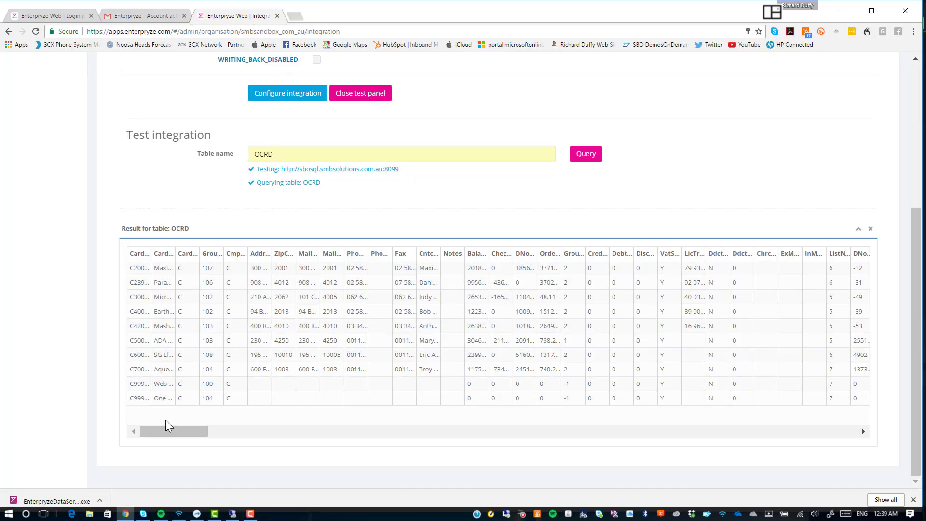
{"action": "scroll", "coordinate": [210, 337], "scroll_direction": "up", "scroll_amount": 2}
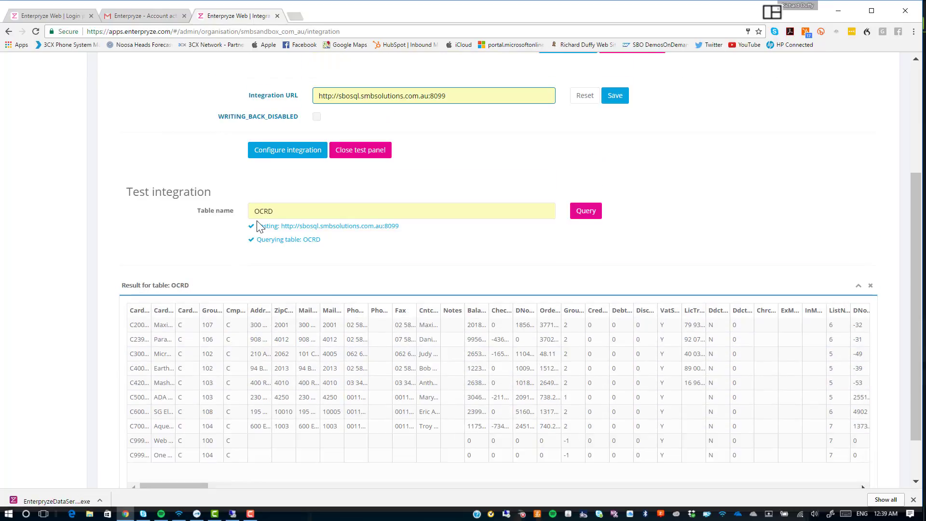
{"action": "scroll", "coordinate": [346, 188], "scroll_direction": "up", "scroll_amount": 1}
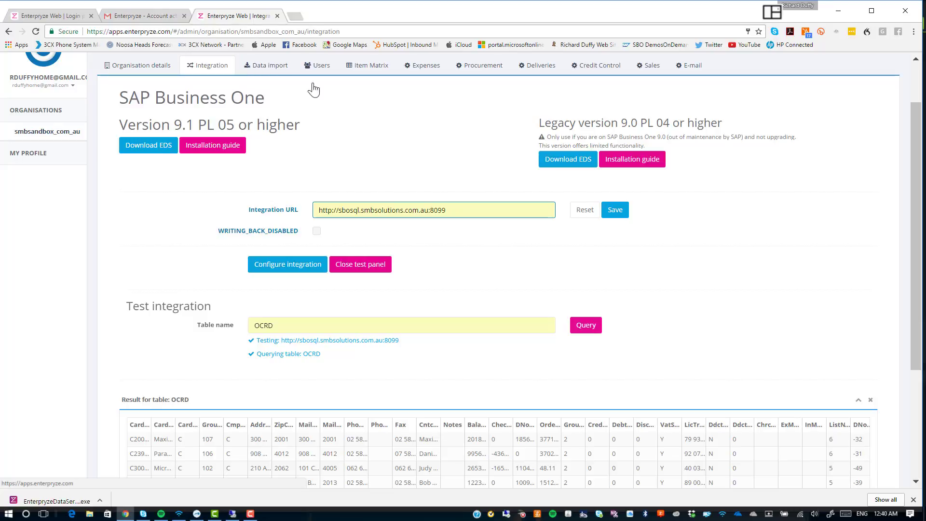
{"action": "scroll", "coordinate": [336, 133], "scroll_direction": "up", "scroll_amount": 2}
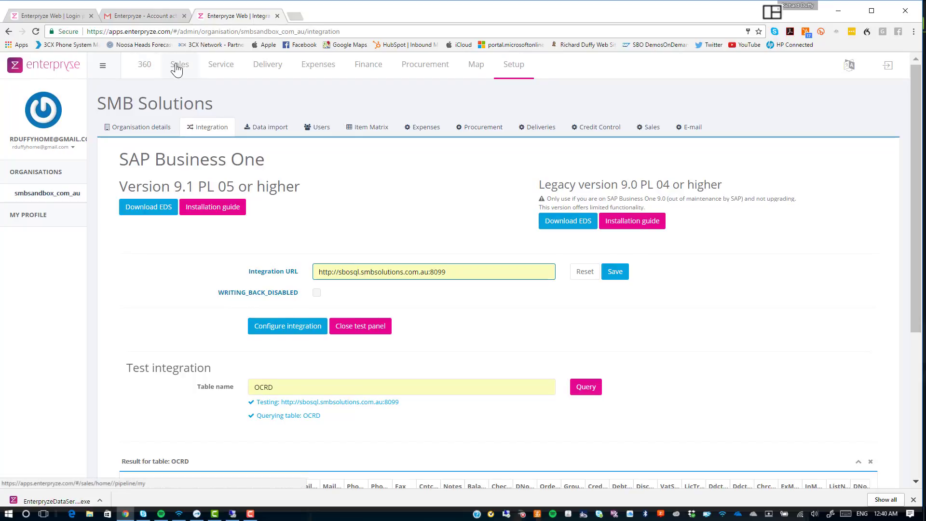
On the Data import page, enter 1/1/2010 as the common start date.
{"action": "left_click", "coordinate": [274, 130]}
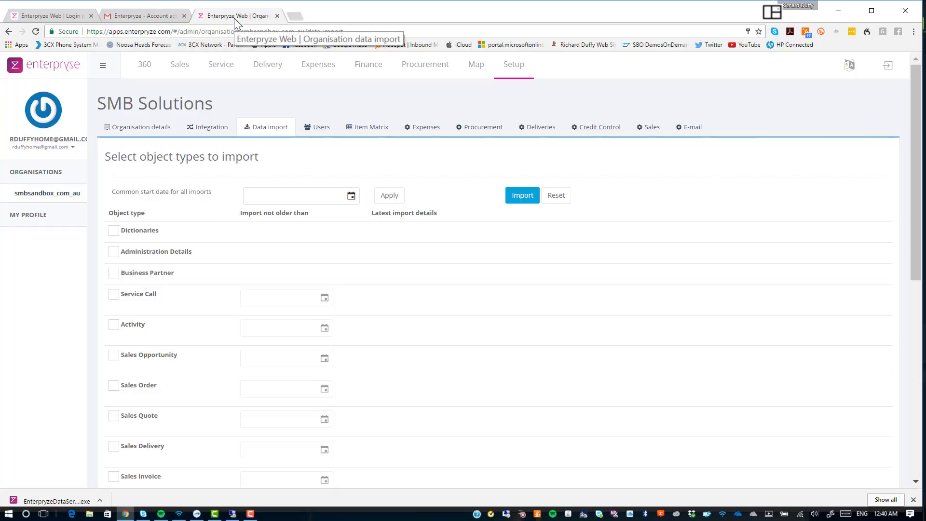
{"action": "left_click", "coordinate": [292, 197]}
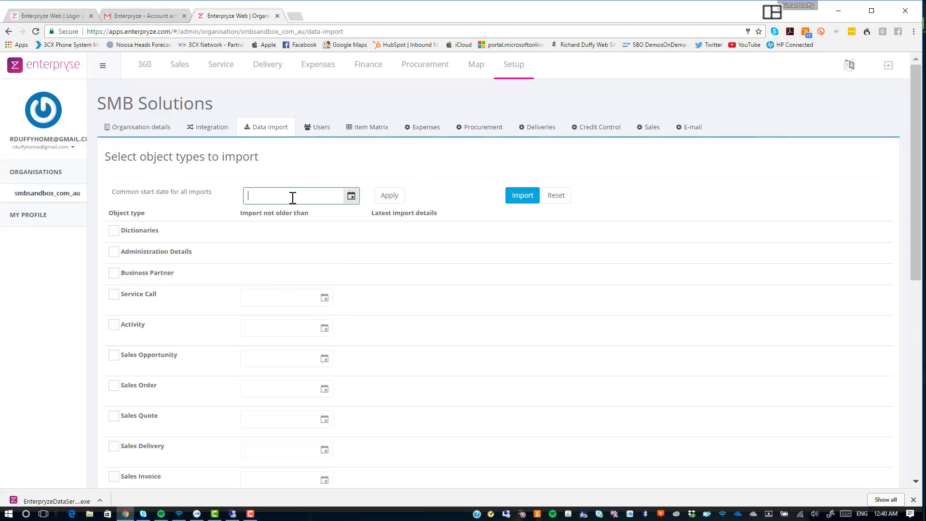
{"action": "type", "text": "1/1/2010"}
Tick Dictionaries through Service Contract, including business partners, invoices, payments, accounts and projects.
{"action": "left_click", "coordinate": [383, 198]}
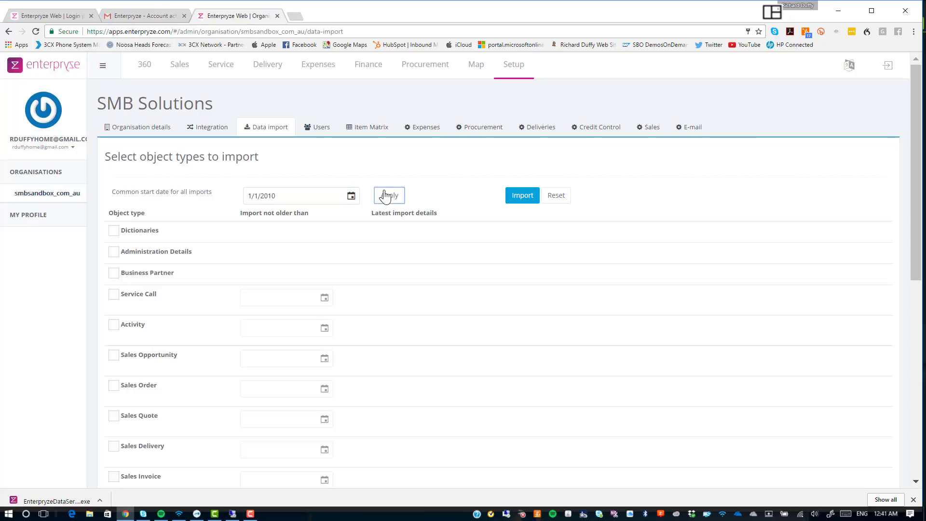
{"action": "left_click", "coordinate": [114, 232]}
{"action": "left_click", "coordinate": [114, 253]}
{"action": "left_click", "coordinate": [114, 274]}
{"action": "left_click", "coordinate": [114, 294]}
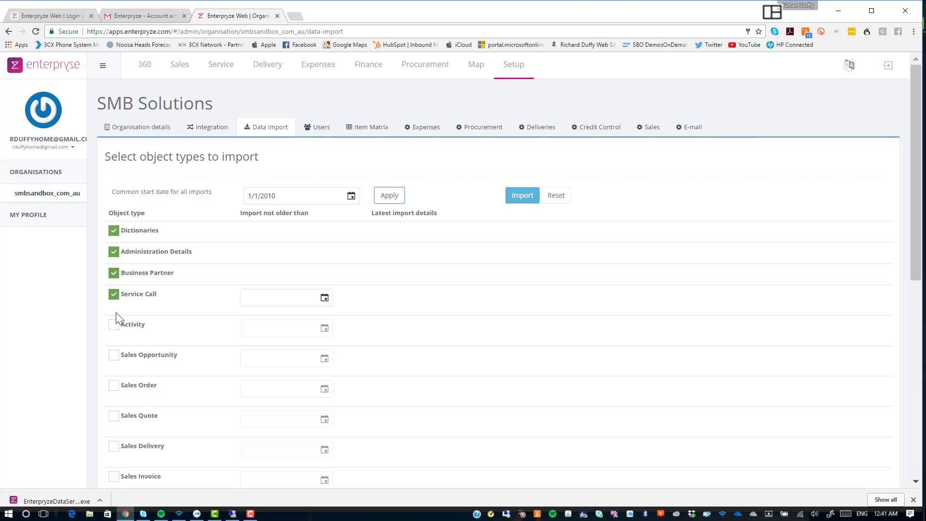
{"action": "left_click", "coordinate": [114, 325]}
{"action": "scroll", "coordinate": [111, 309], "scroll_direction": "down", "scroll_amount": 8}
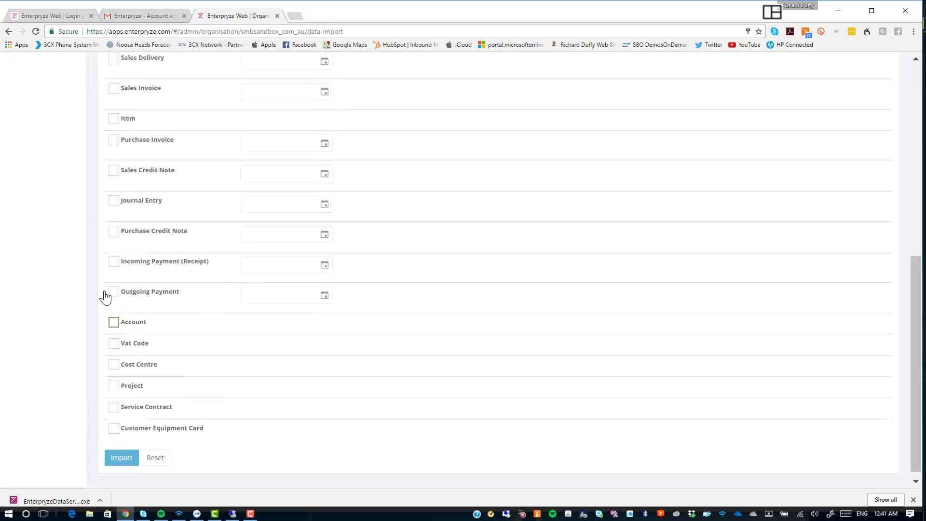
{"action": "left_click", "coordinate": [114, 81]}
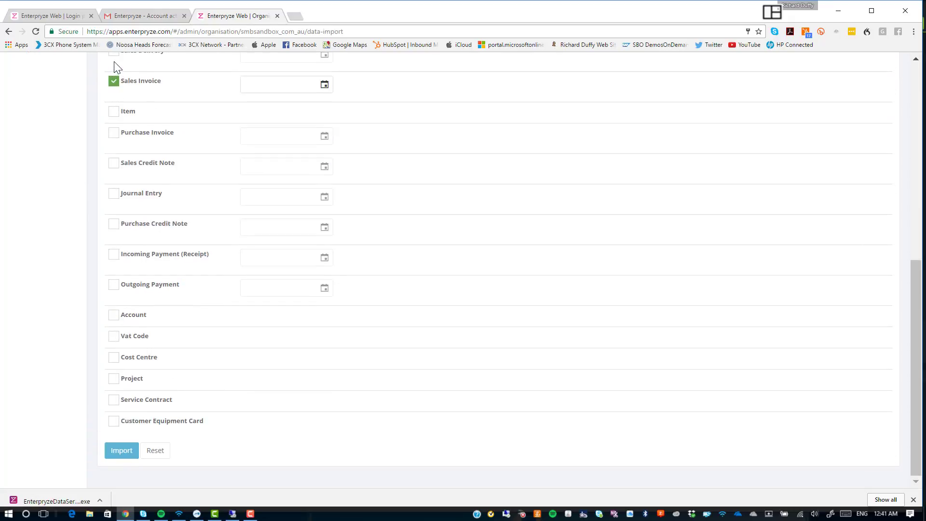
{"action": "left_click", "coordinate": [115, 112]}
{"action": "left_click", "coordinate": [115, 134]}
{"action": "left_click", "coordinate": [115, 164]}
{"action": "left_click", "coordinate": [114, 194]}
{"action": "left_click", "coordinate": [115, 224]}
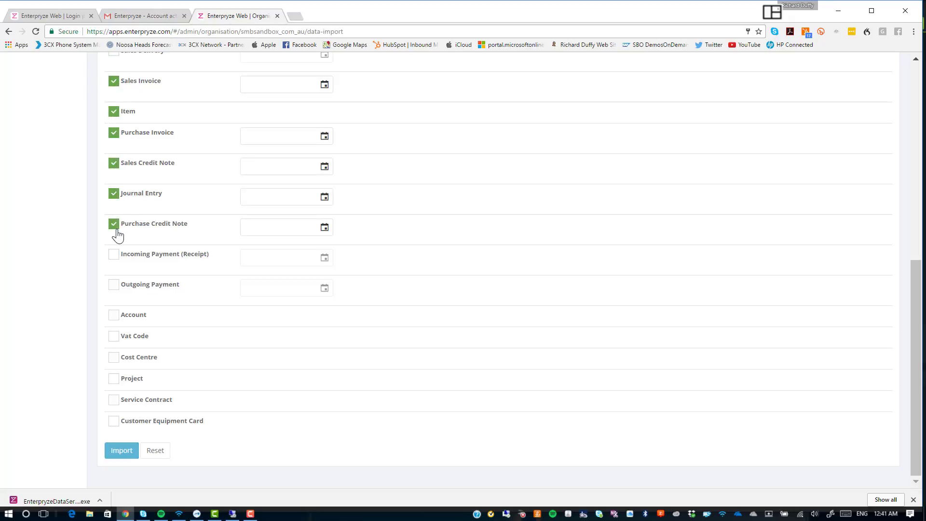
{"action": "left_click", "coordinate": [115, 260]}
{"action": "left_click", "coordinate": [115, 287]}
{"action": "left_click", "coordinate": [114, 316]}
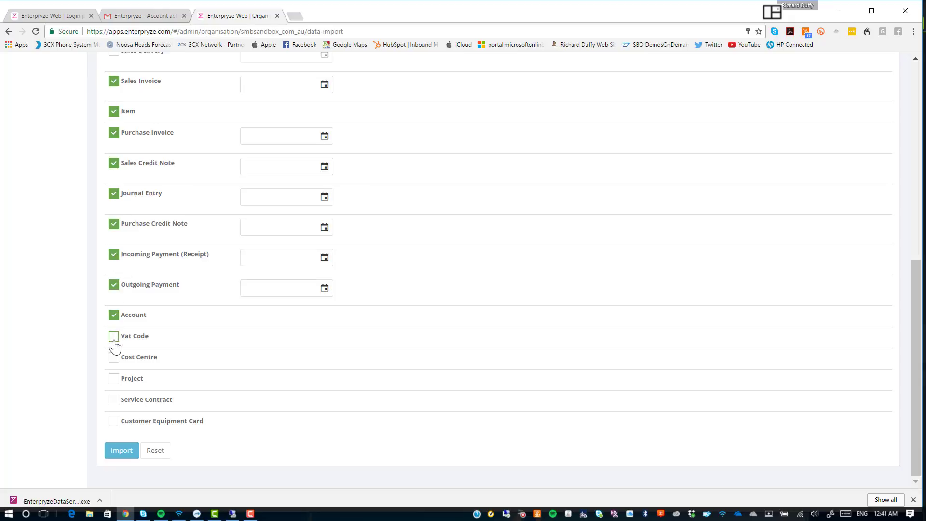
{"action": "left_click", "coordinate": [114, 358]}
{"action": "left_click", "coordinate": [117, 381]}
{"action": "left_click", "coordinate": [115, 401]}
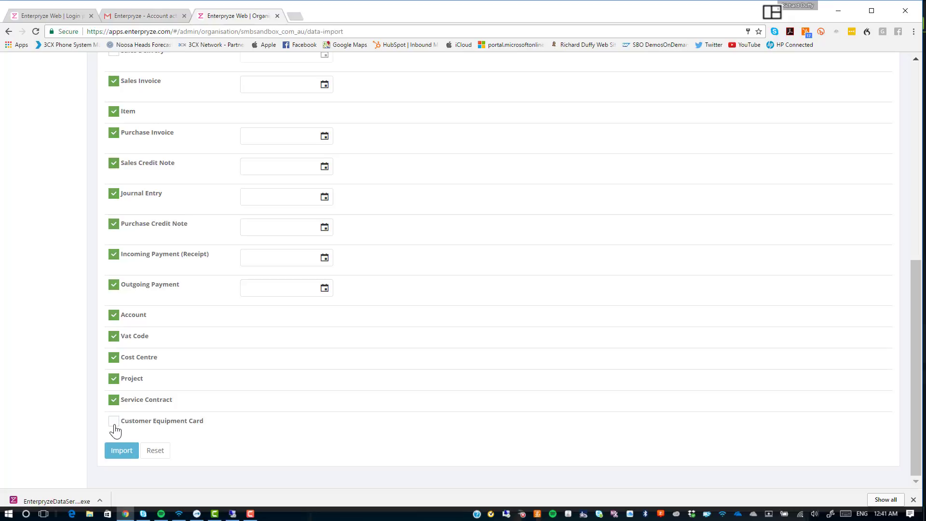
Tick Sales Opportunity, Sales Order, Sales Quote and Sales Delivery, then apply 1/1/2010 to every date.
{"action": "scroll", "coordinate": [114, 378], "scroll_direction": "up", "scroll_amount": 8}
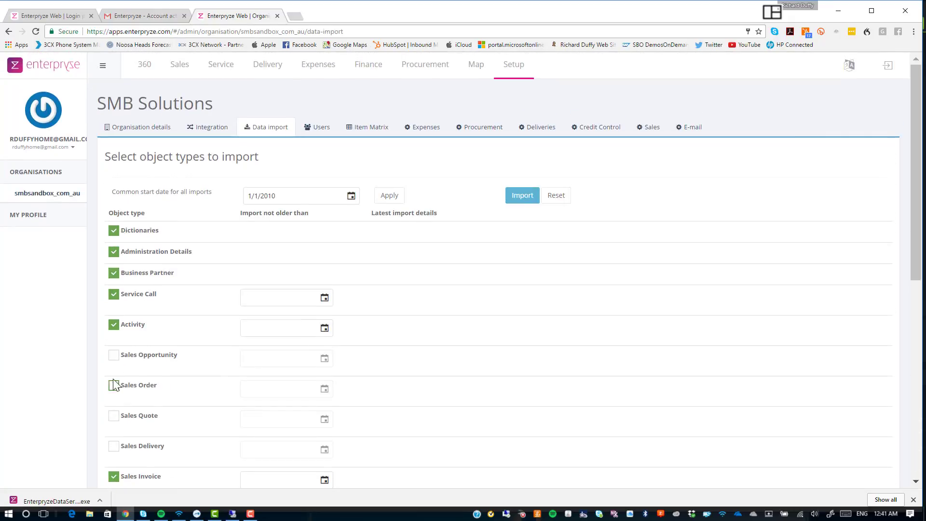
{"action": "left_click", "coordinate": [113, 357]}
{"action": "left_click", "coordinate": [114, 386]}
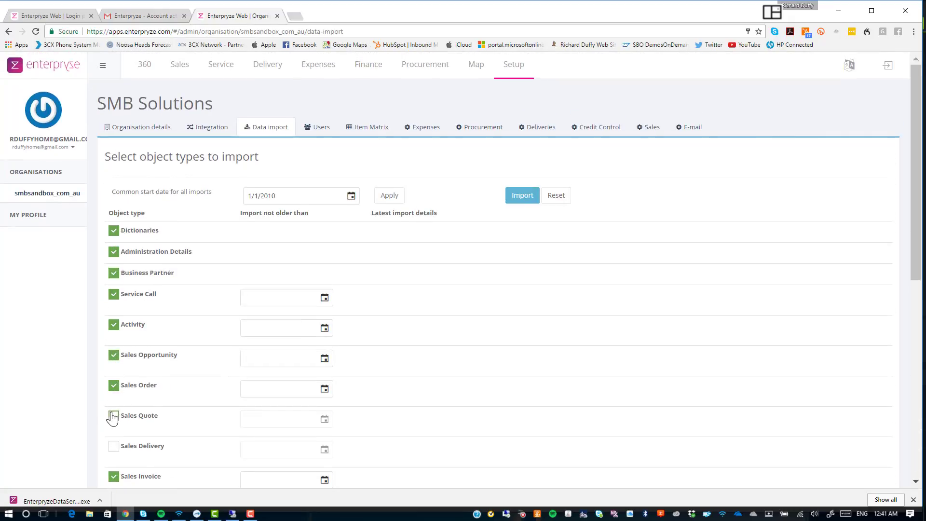
{"action": "left_click", "coordinate": [113, 417]}
{"action": "left_click", "coordinate": [114, 446]}
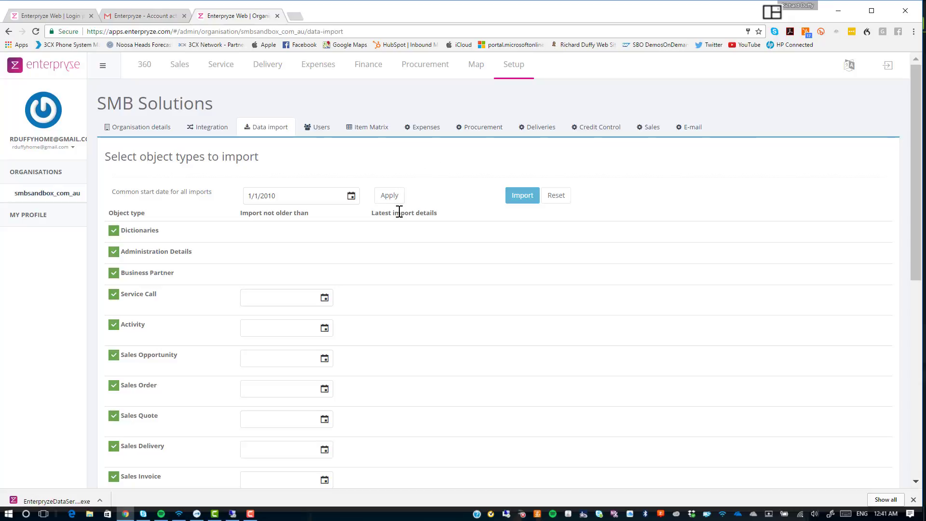
{"action": "left_click", "coordinate": [389, 195]}
{"action": "scroll", "coordinate": [440, 276], "scroll_direction": "down", "scroll_amount": 1}
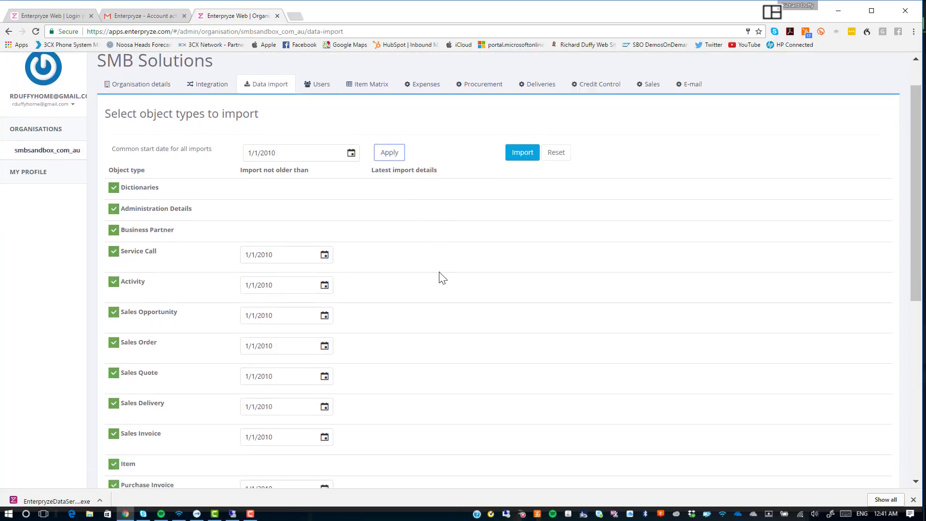
{"action": "scroll", "coordinate": [441, 276], "scroll_direction": "down", "scroll_amount": 7}
{"action": "scroll", "coordinate": [443, 278], "scroll_direction": "up", "scroll_amount": 6}
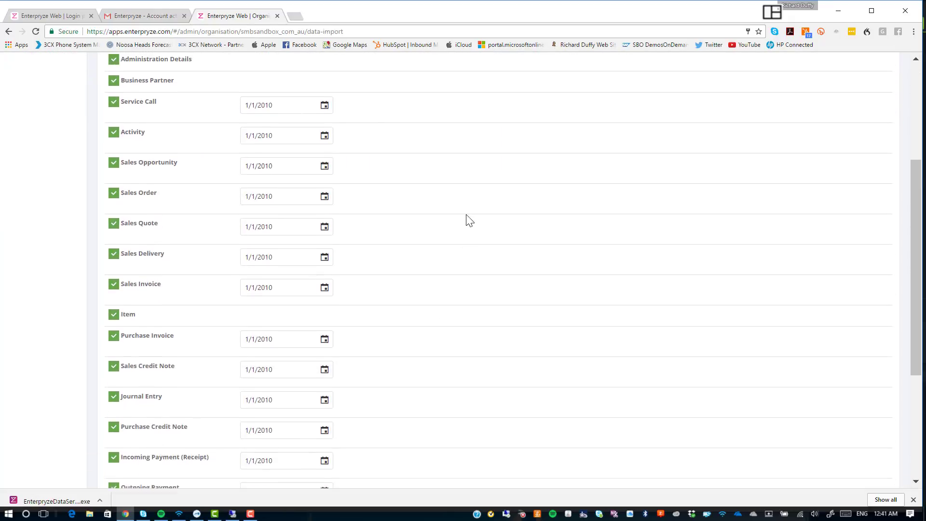
Import the selected object types, accepting the overwrite warning and the import-started notice.
{"action": "left_click", "coordinate": [531, 101]}
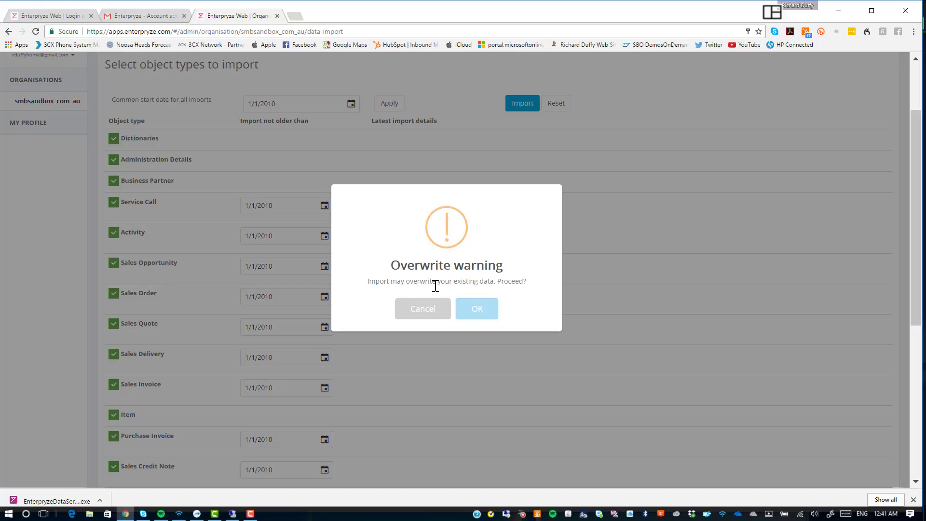
{"action": "left_click", "coordinate": [471, 311]}
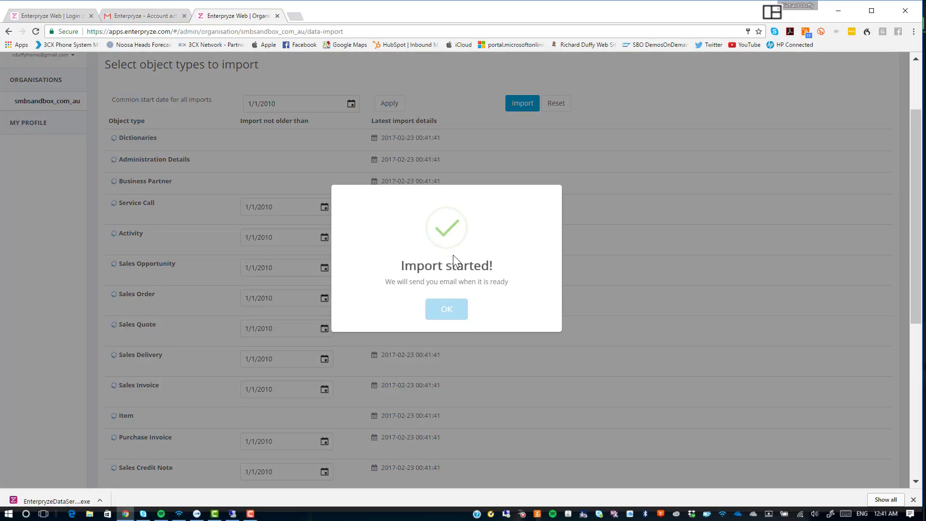
{"action": "left_click", "coordinate": [451, 313]}
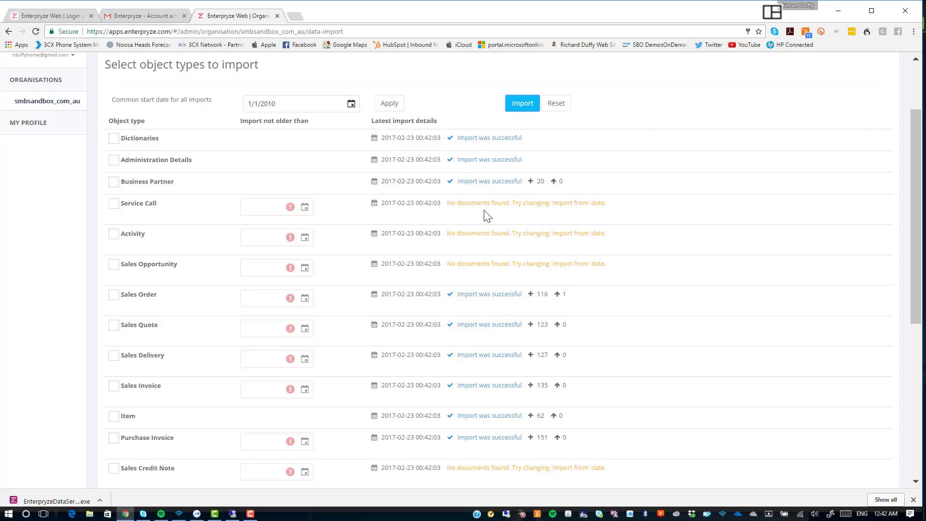
Review import results, then show 360 home's All Transactions totals: 123 quotes, 117 orders, 135 invoices.
{"action": "scroll", "coordinate": [486, 285], "scroll_direction": "down", "scroll_amount": 6}
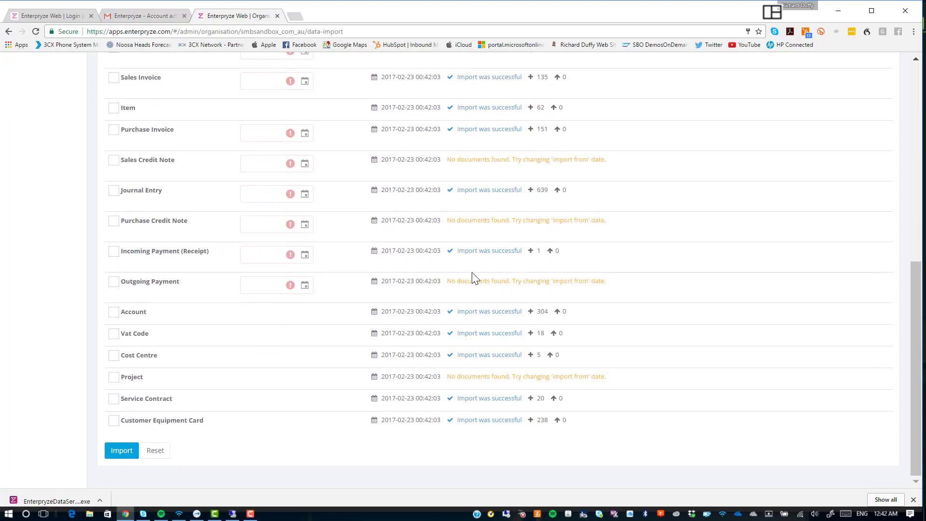
{"action": "scroll", "coordinate": [474, 294], "scroll_direction": "up", "scroll_amount": 5}
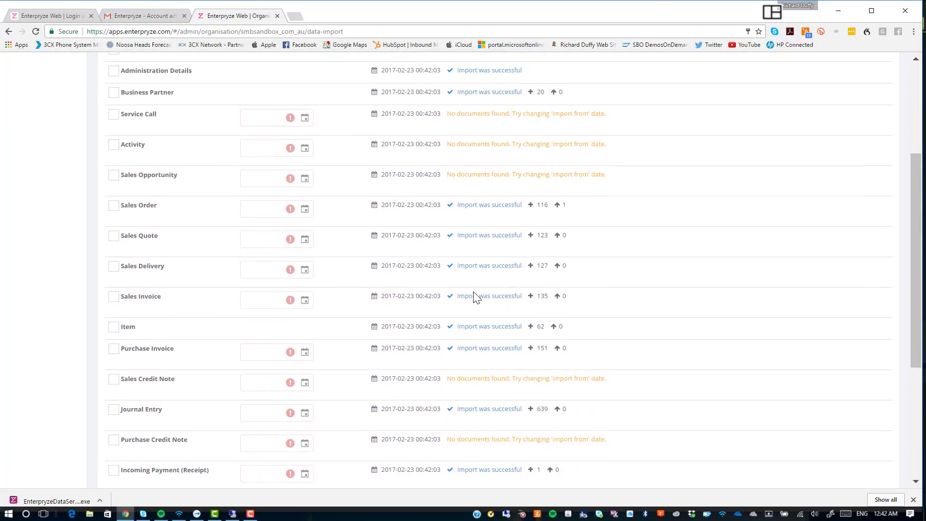
{"action": "scroll", "coordinate": [475, 295], "scroll_direction": "up", "scroll_amount": 4}
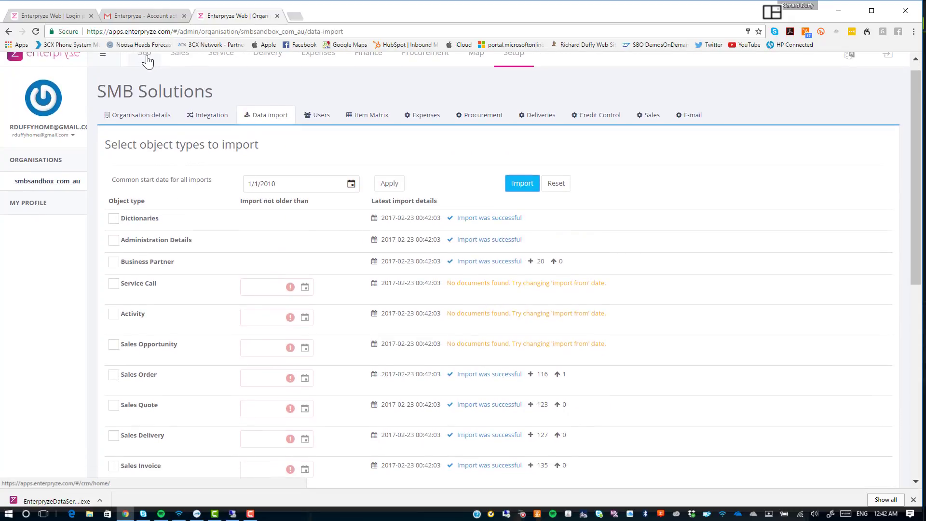
{"action": "left_click", "coordinate": [146, 59]}
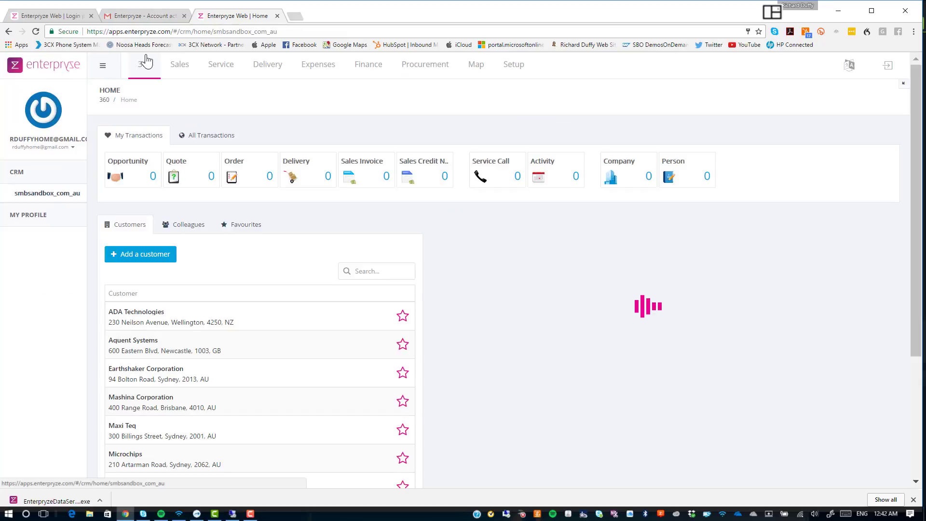
{"action": "left_click", "coordinate": [211, 137]}
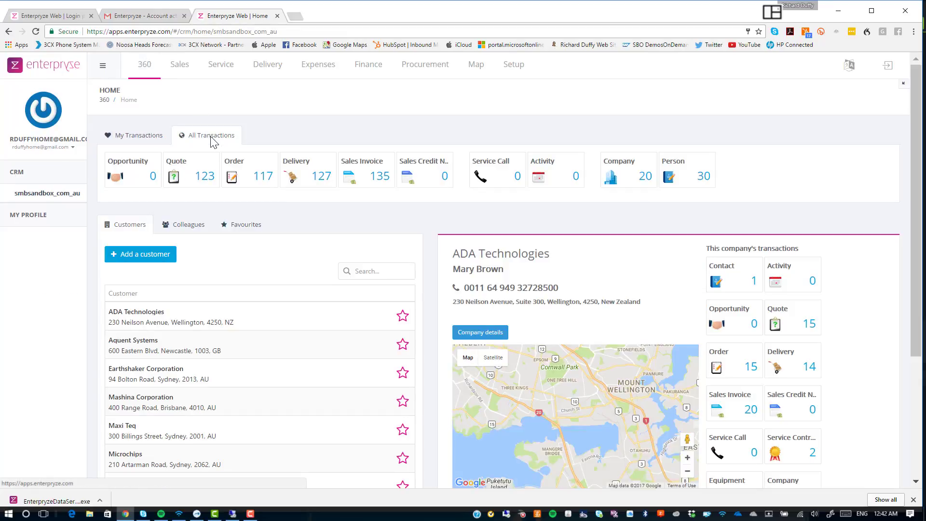